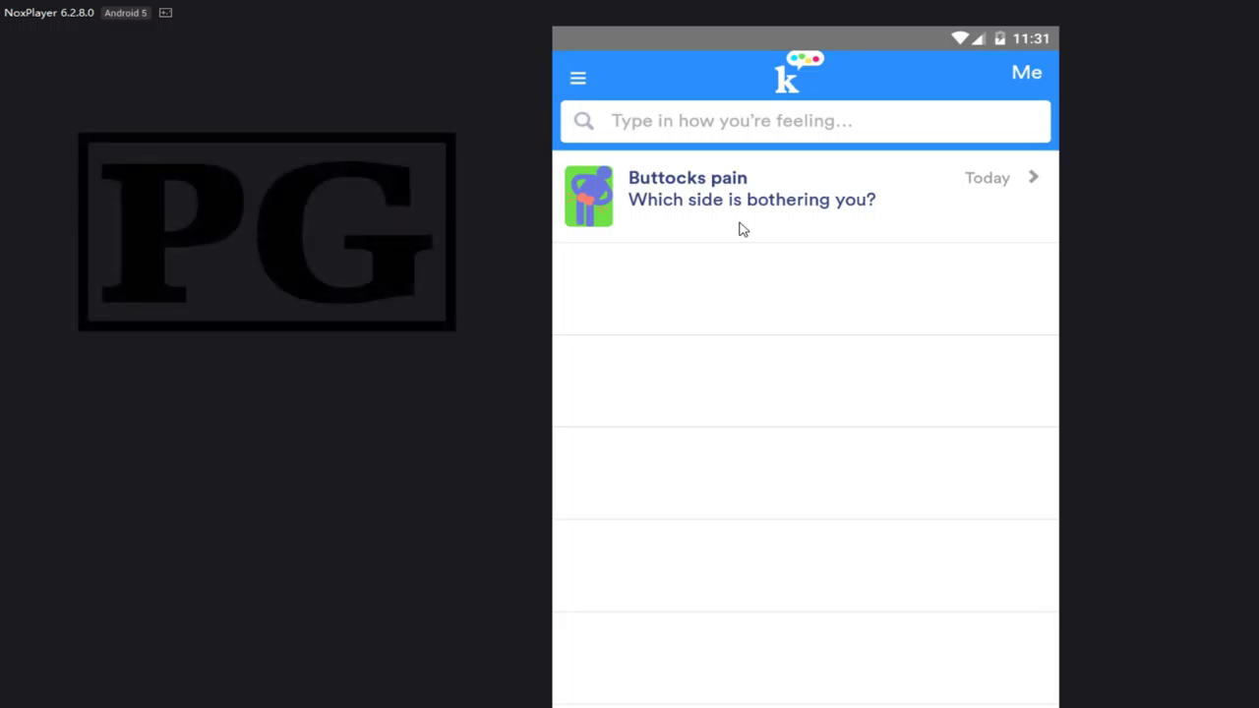
- Search for Buttocks pain and start its assessment, giving the onset as In the last month and the affected side as I don't know
{"action": "left_click", "coordinate": [745, 140]}
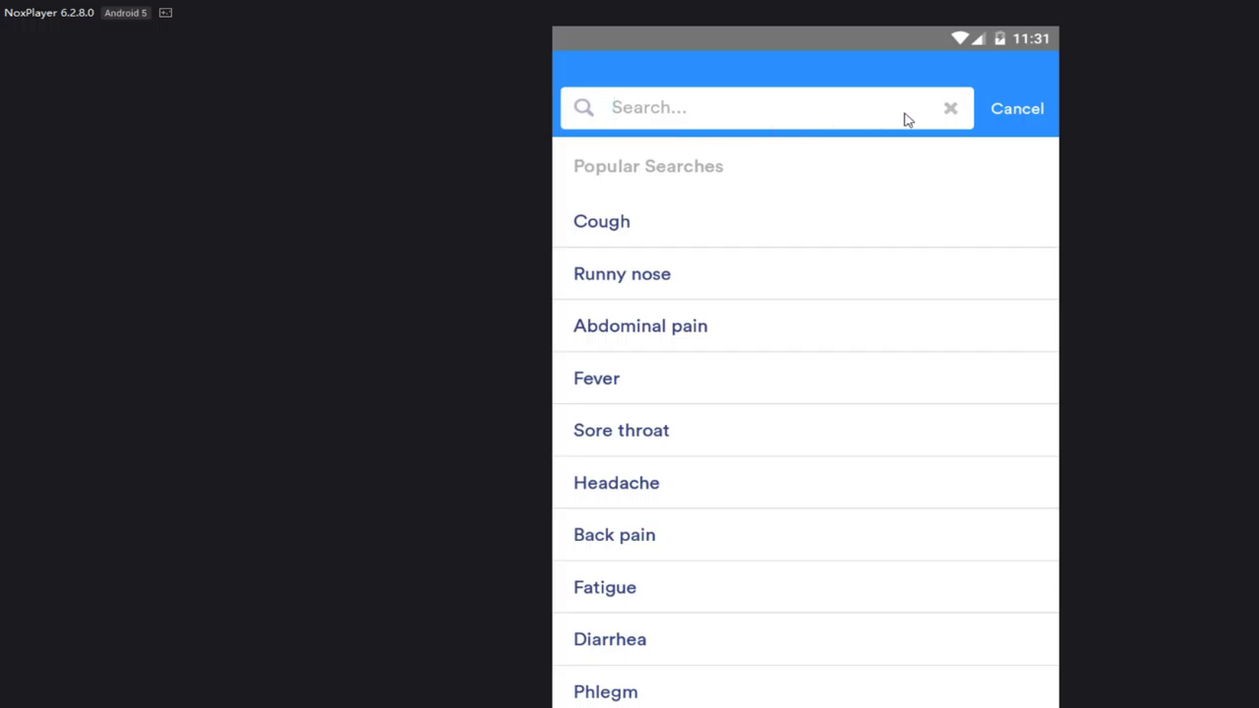
{"action": "type", "text": "but"}
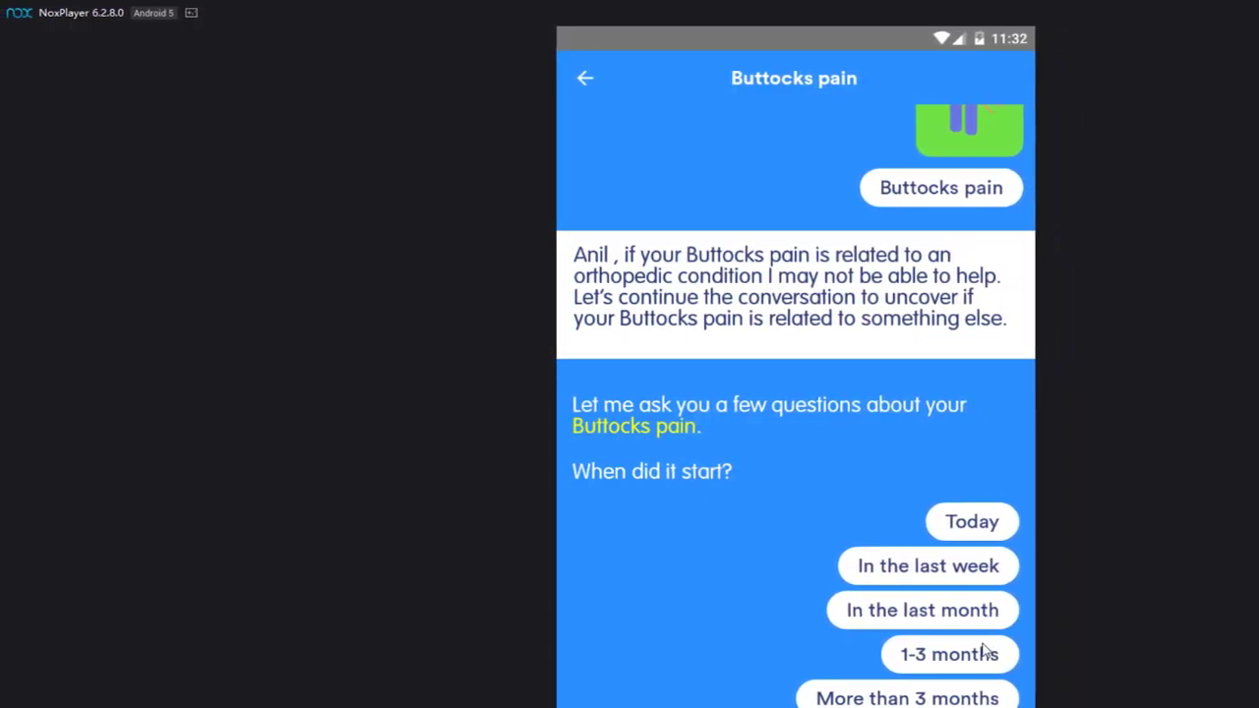
{"action": "left_click", "coordinate": [964, 610]}
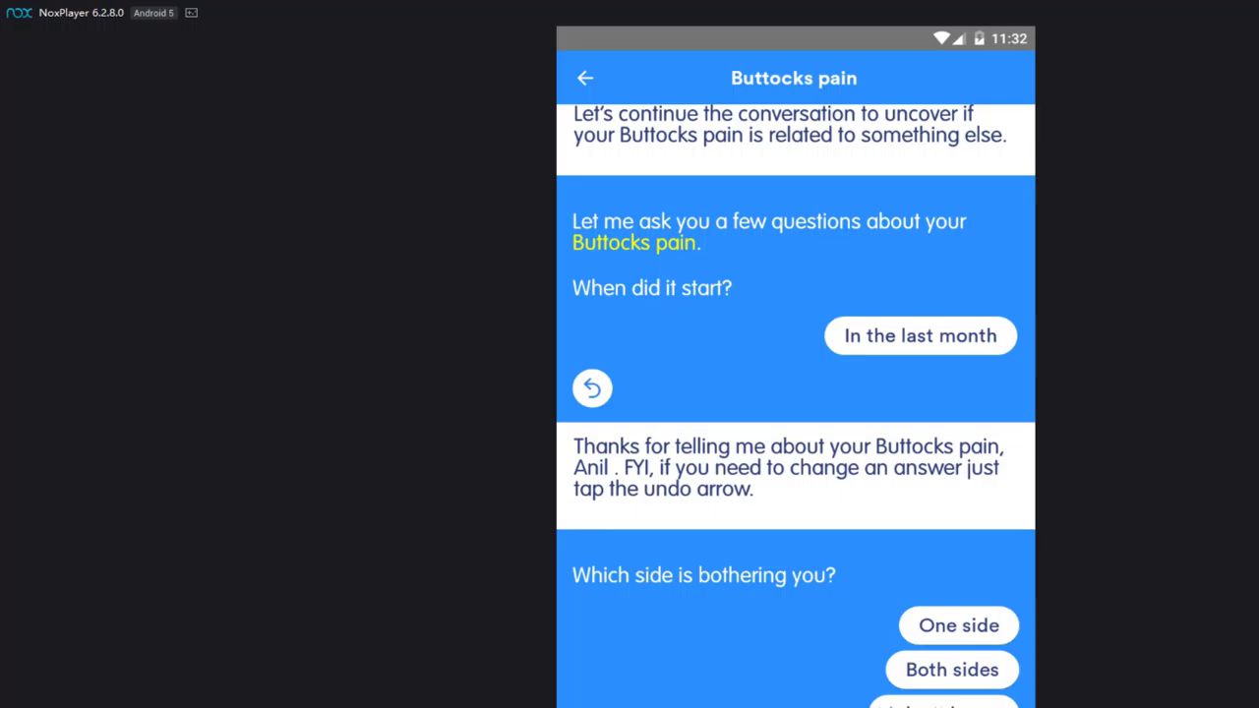
{"action": "left_click", "coordinate": [891, 703]}
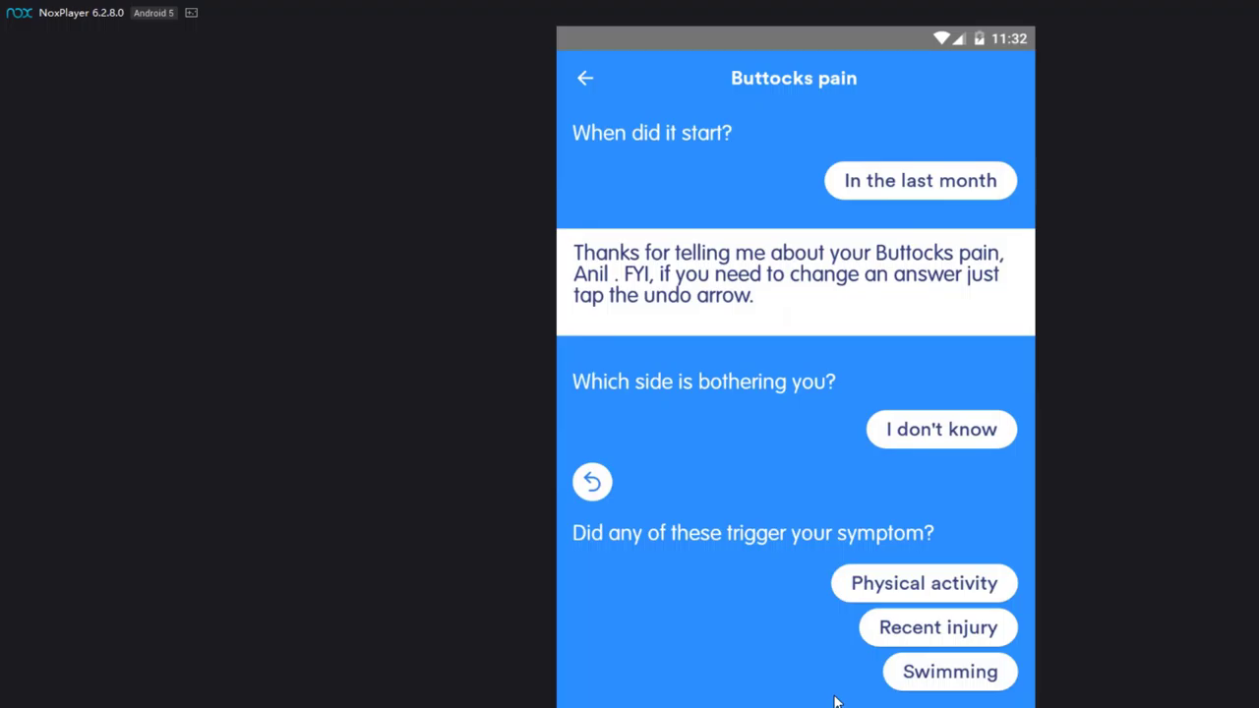
- Answer that physical activity triggered the buttocks pain, walking makes it worse and it has spread to the groin
{"action": "left_click", "coordinate": [921, 604]}
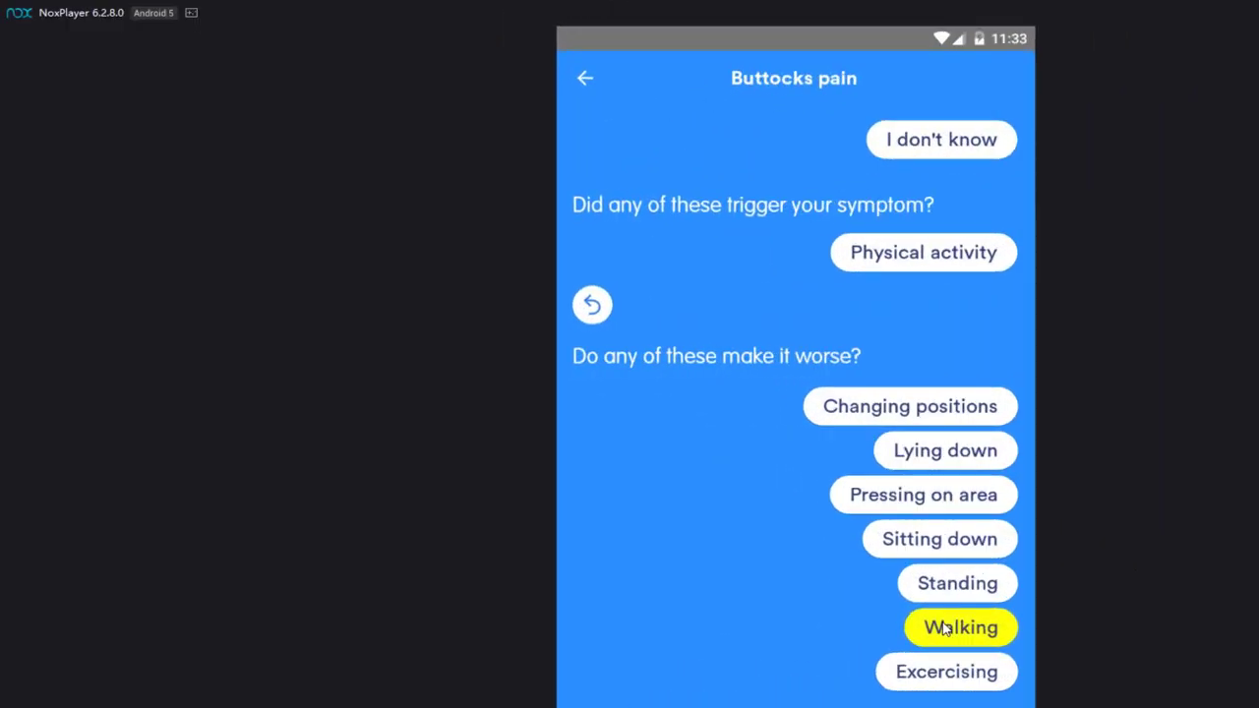
{"action": "left_click", "coordinate": [958, 689]}
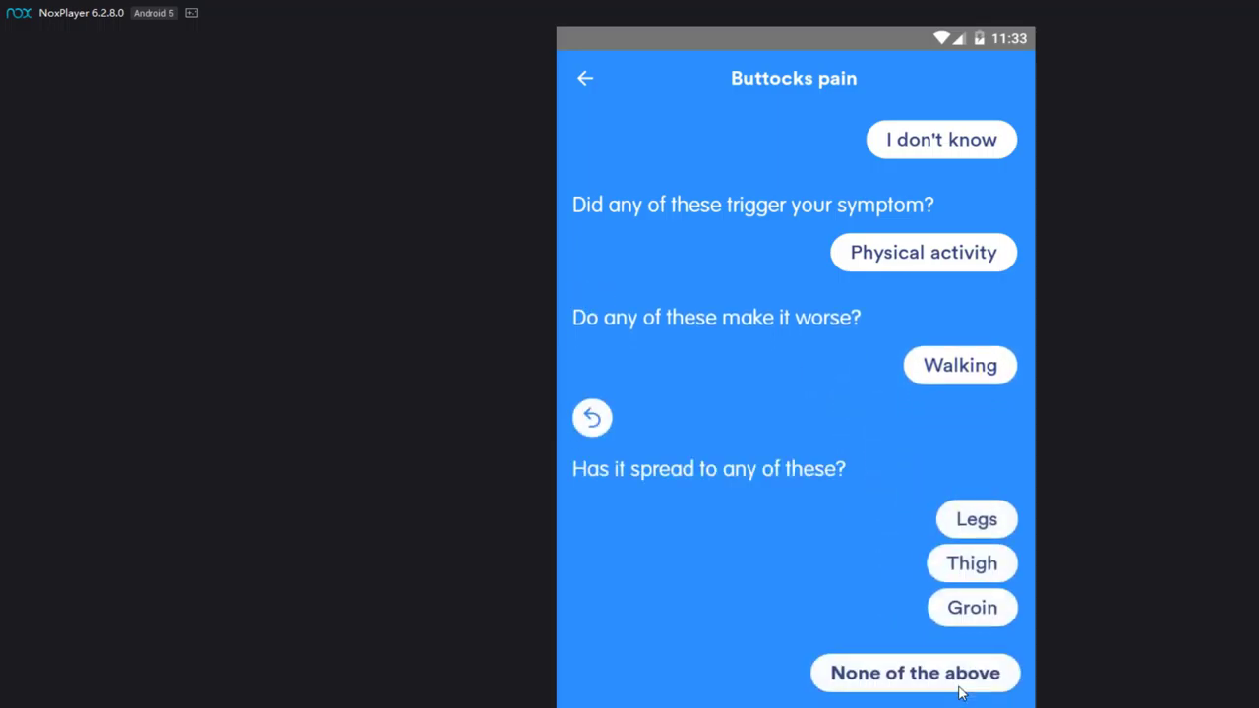
{"action": "left_click", "coordinate": [988, 614]}
{"action": "left_click", "coordinate": [978, 665]}
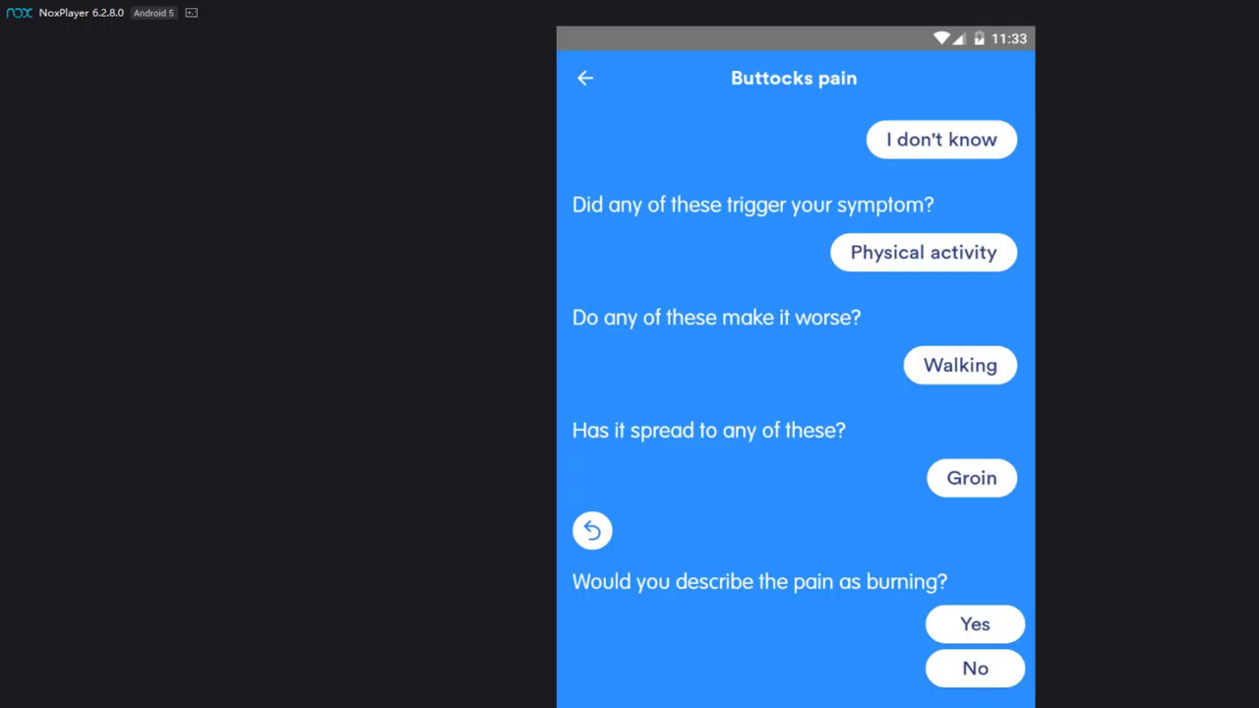
- Answer that the pain is not burning, stretching makes it better and it is staying the same
{"action": "left_click", "coordinate": [972, 679]}
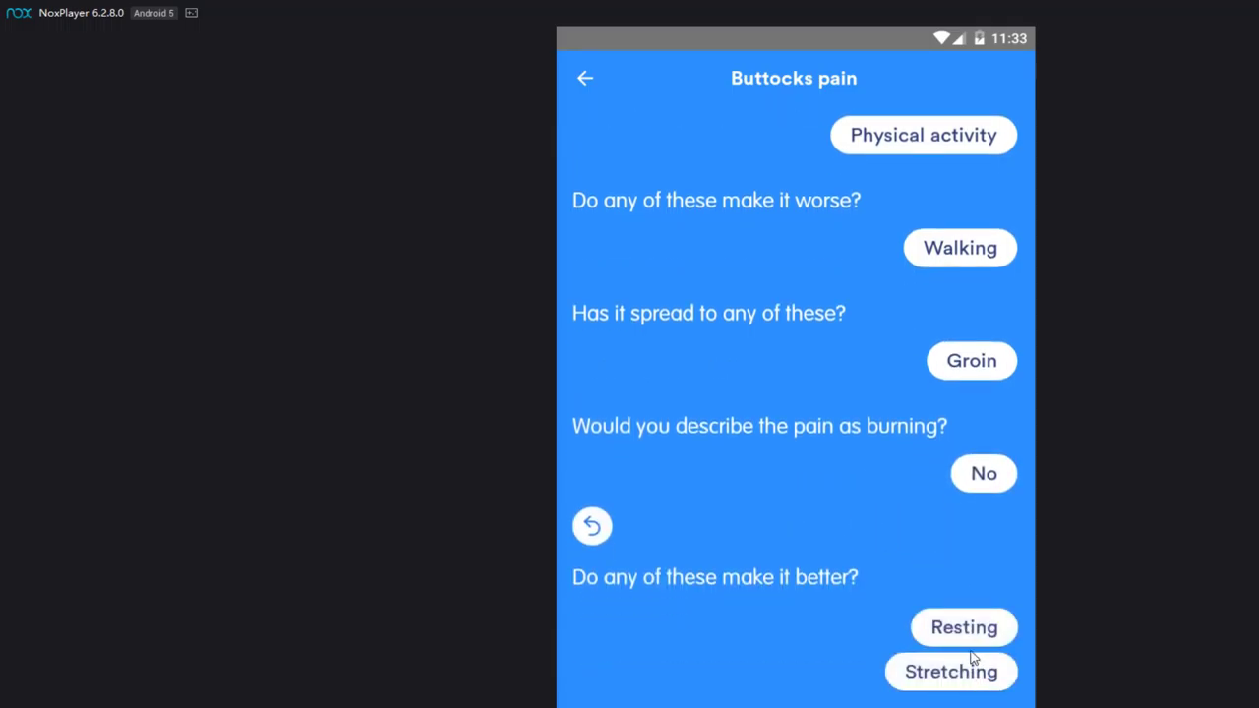
{"action": "left_click", "coordinate": [966, 669]}
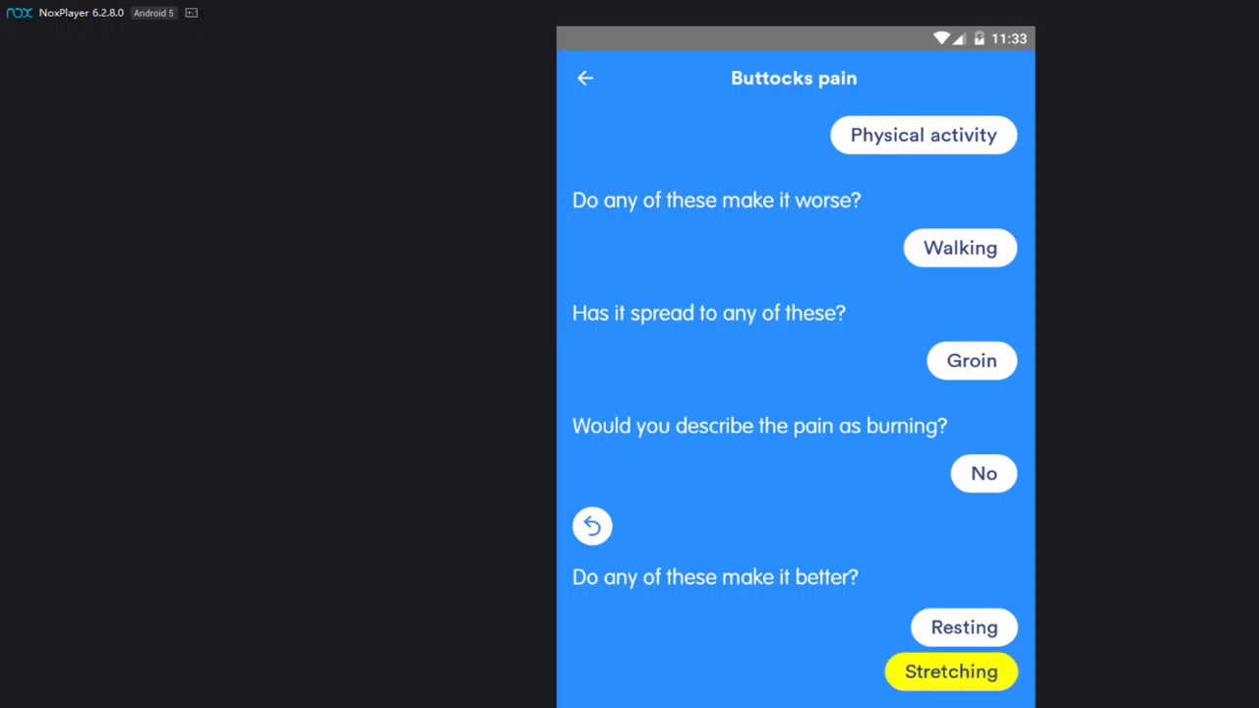
{"action": "left_click", "coordinate": [966, 701]}
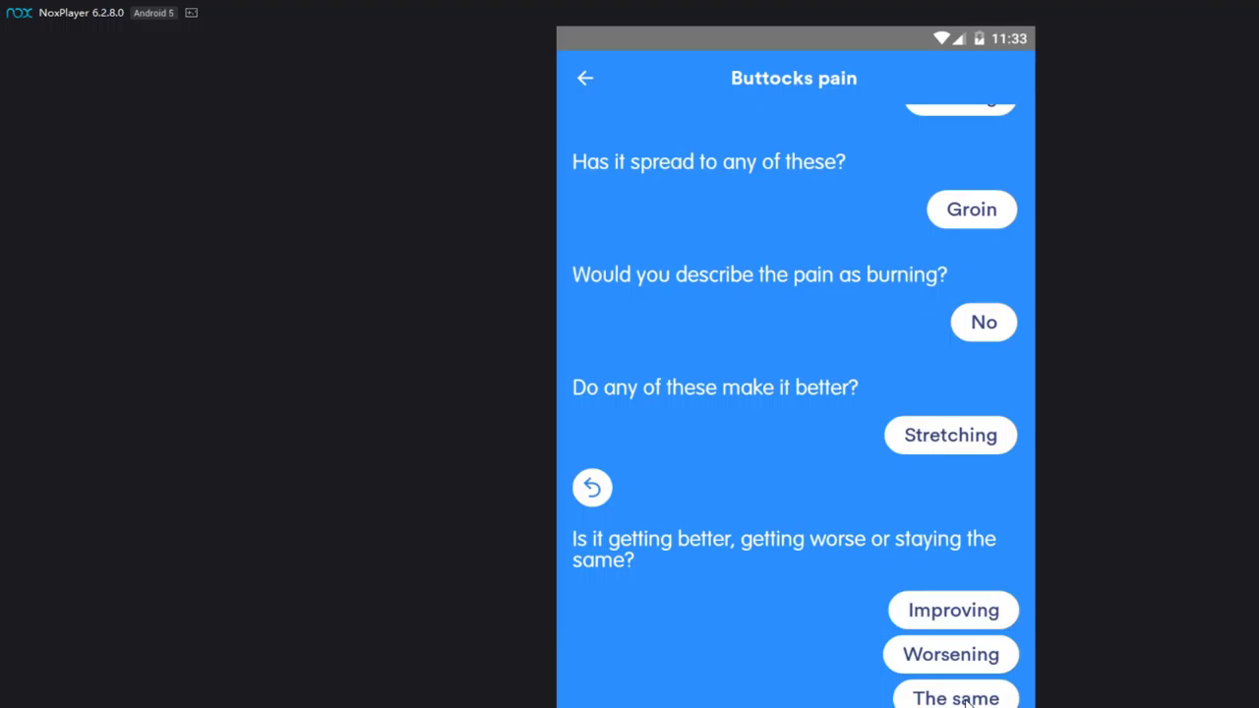
{"action": "left_click", "coordinate": [948, 702]}
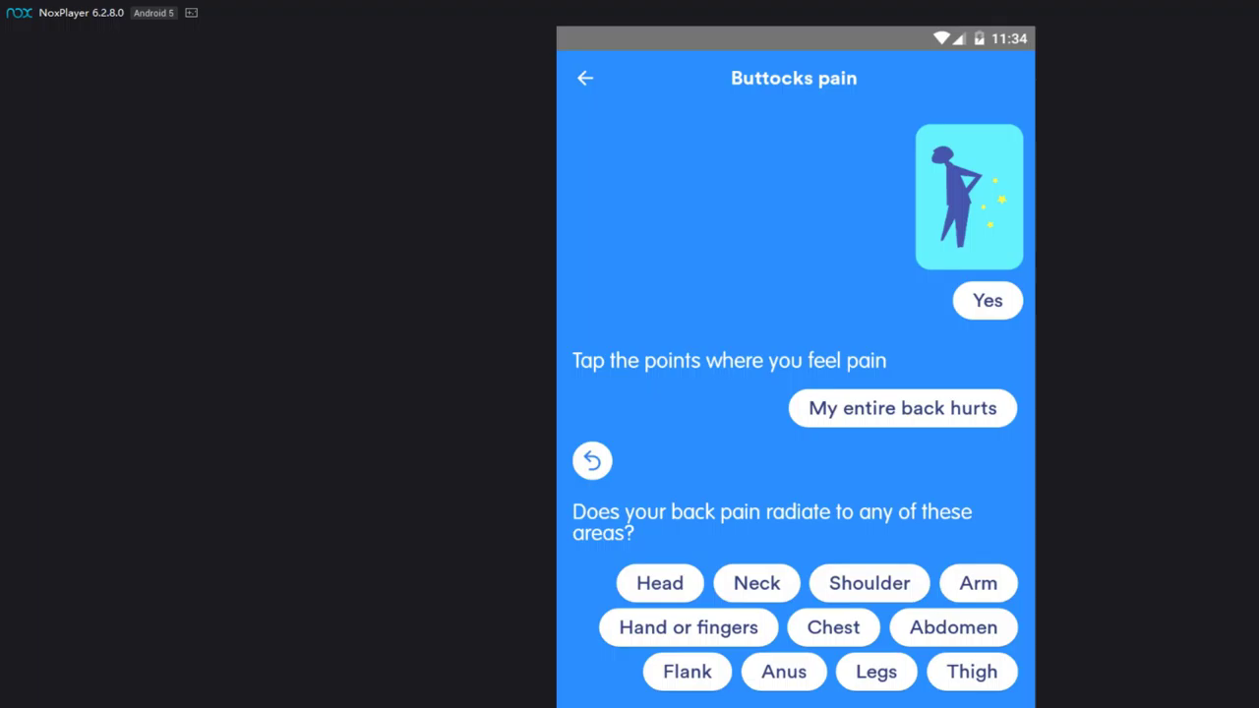
- Describe the back pain as radiating to the anus, made worse by physical activity and eased by resting
{"action": "left_click", "coordinate": [784, 673]}
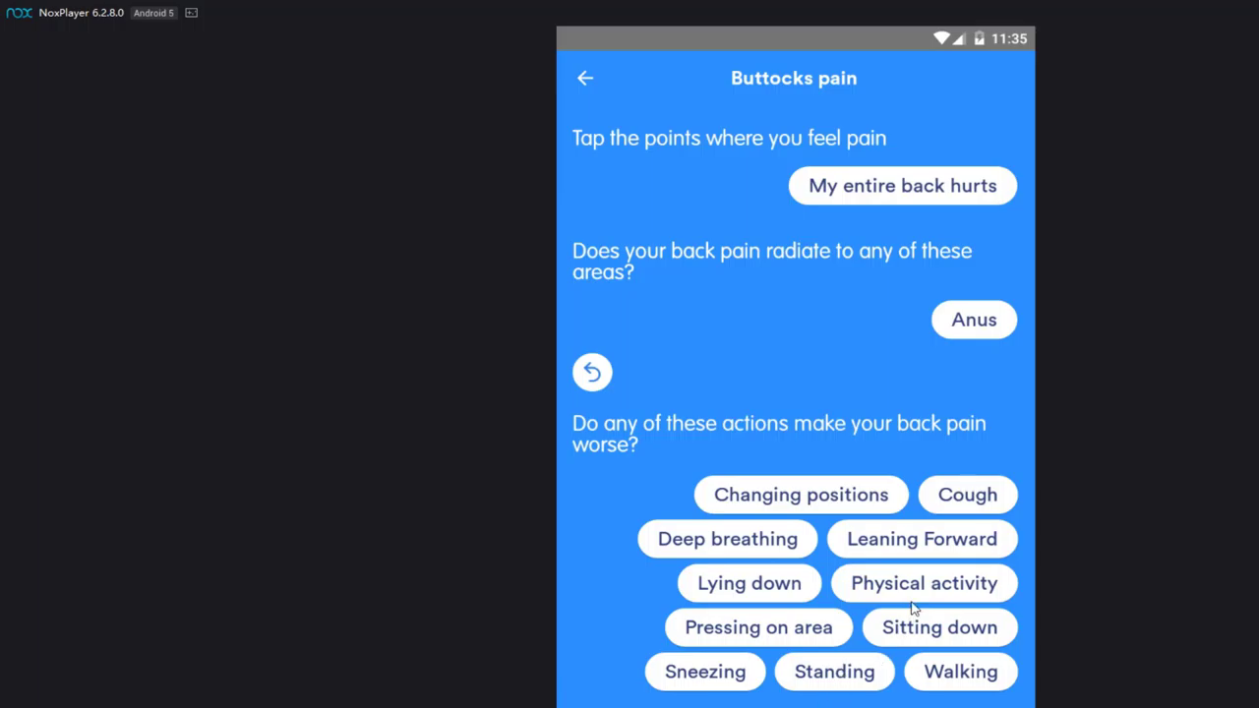
{"action": "left_click", "coordinate": [908, 591]}
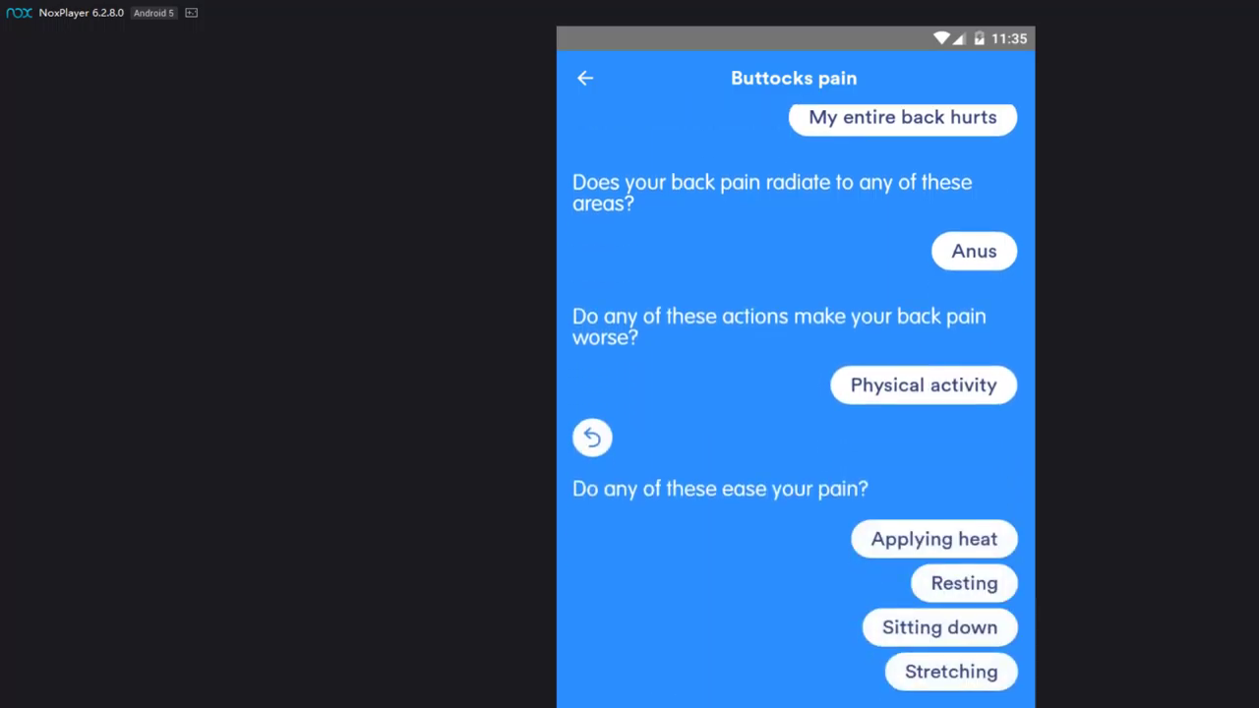
{"action": "left_click", "coordinate": [1013, 585]}
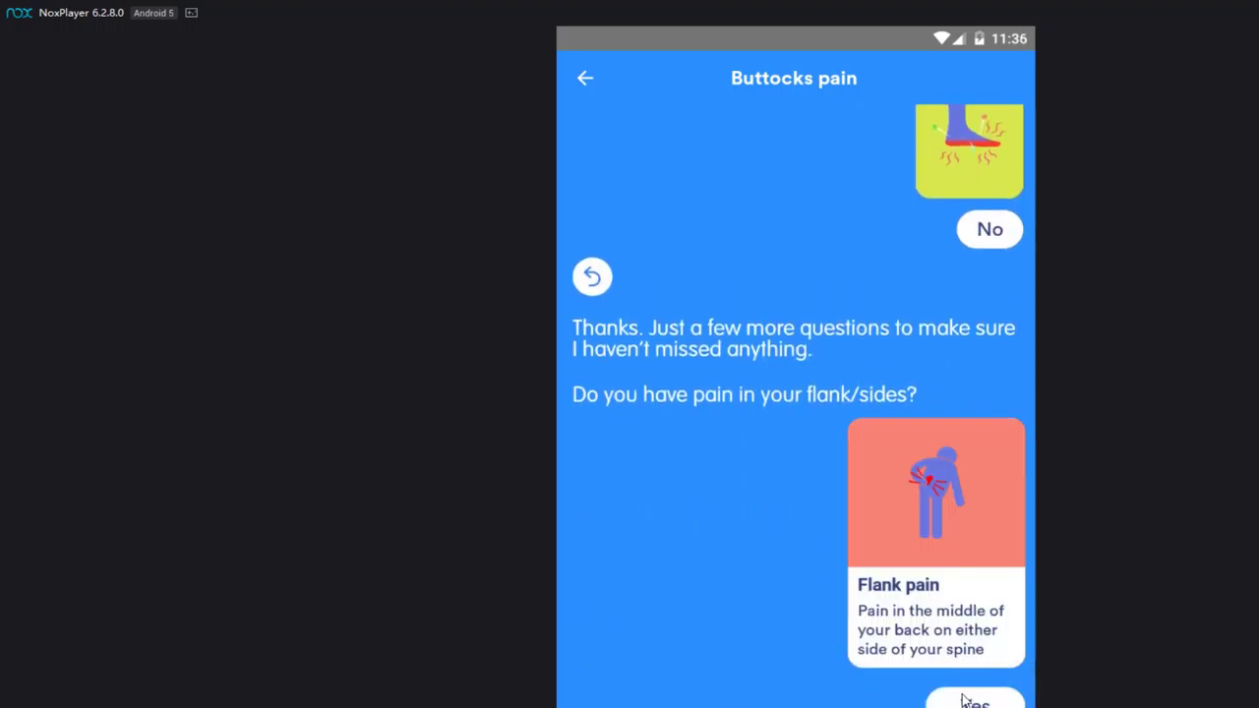
- Confirm flank pain, made worse by physical activity and radiating to the groin
{"action": "left_click", "coordinate": [963, 700]}
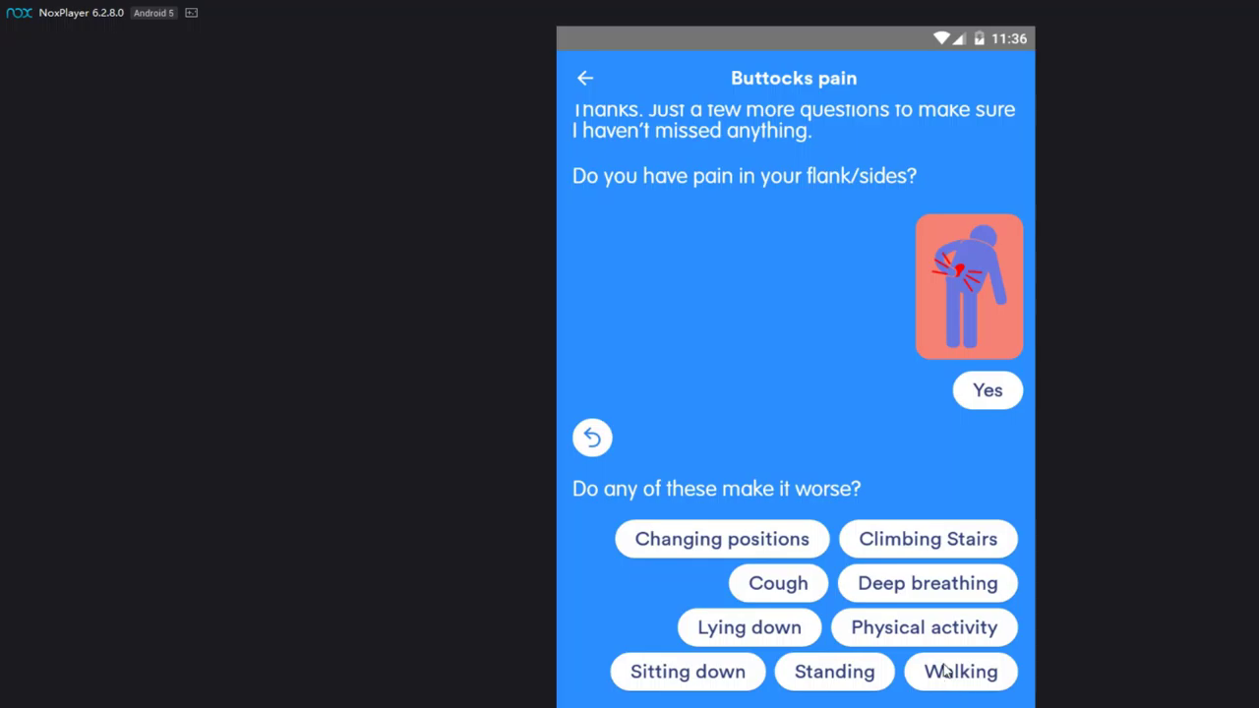
{"action": "left_click", "coordinate": [919, 638]}
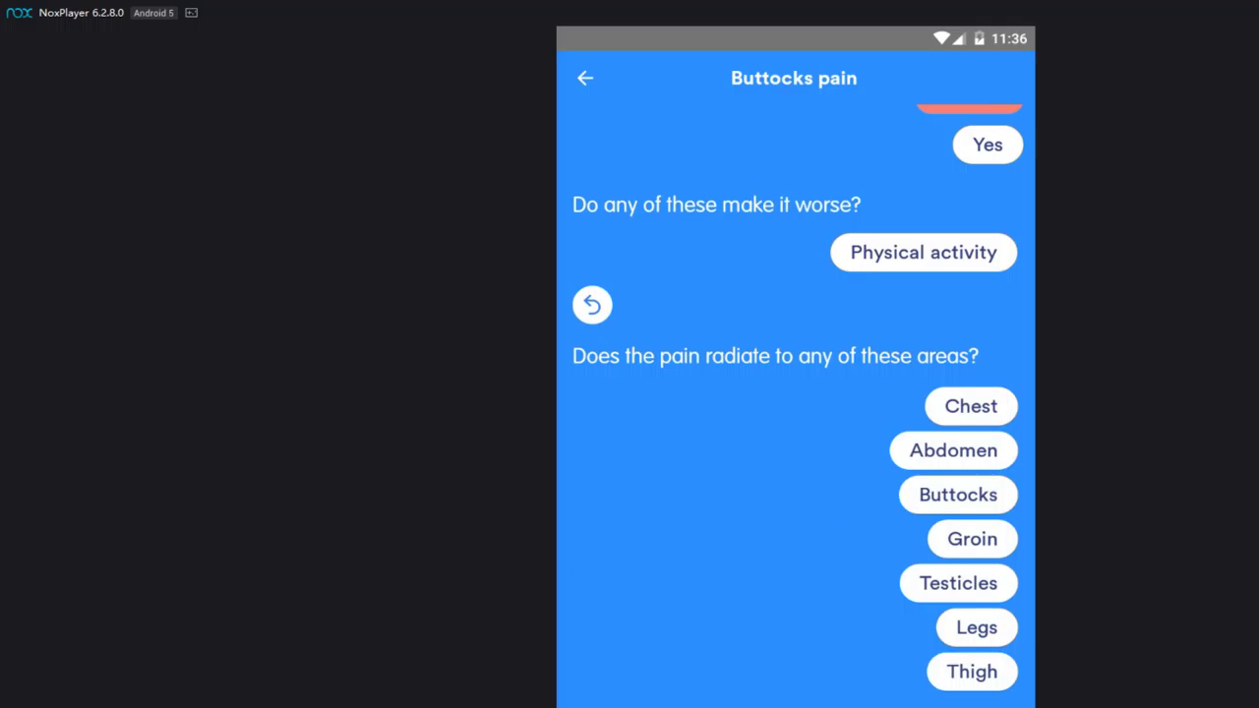
{"action": "left_click", "coordinate": [950, 543]}
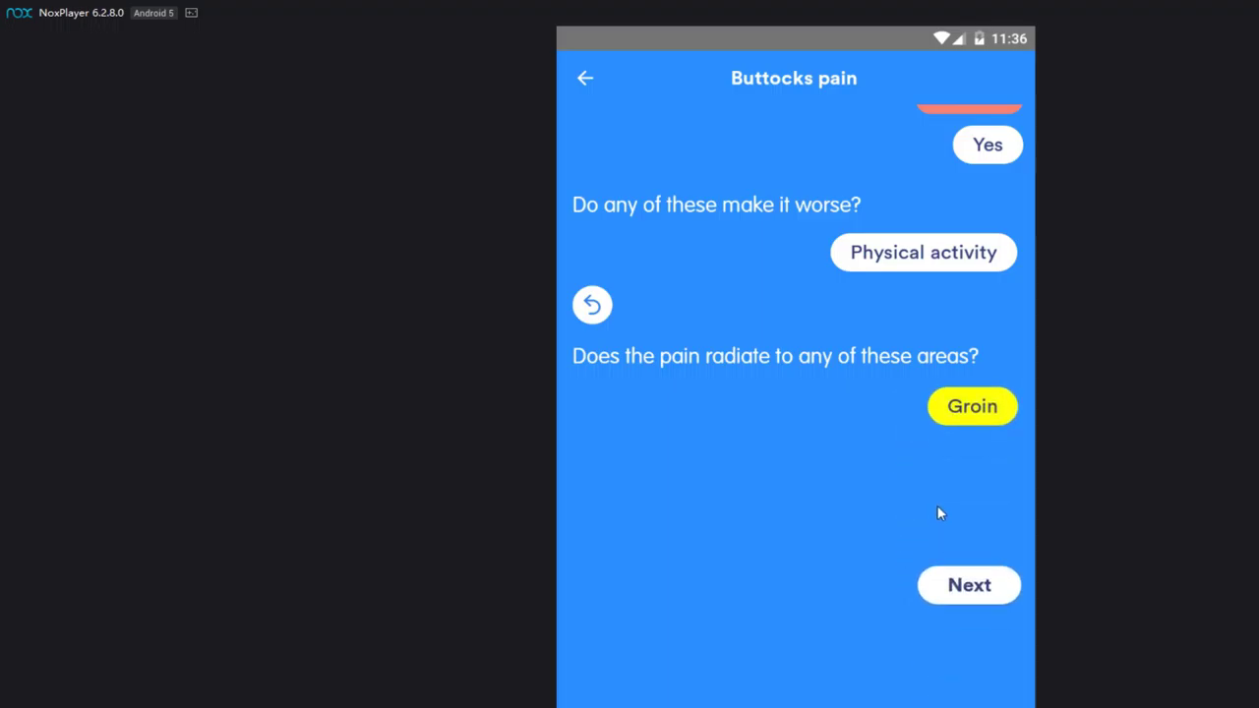
{"action": "left_click", "coordinate": [967, 571]}
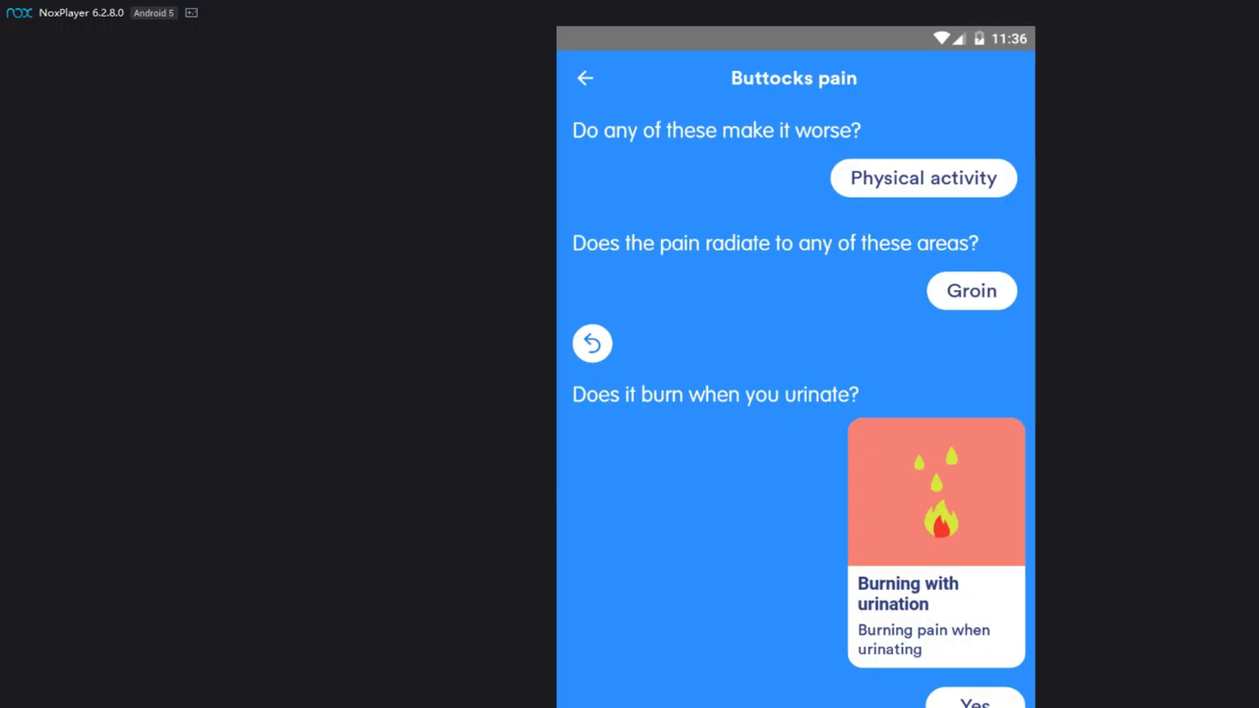
- Answer Yes to burning with urination with severity I don't know, and No to thigh pain and smoking
{"action": "left_click", "coordinate": [975, 702]}
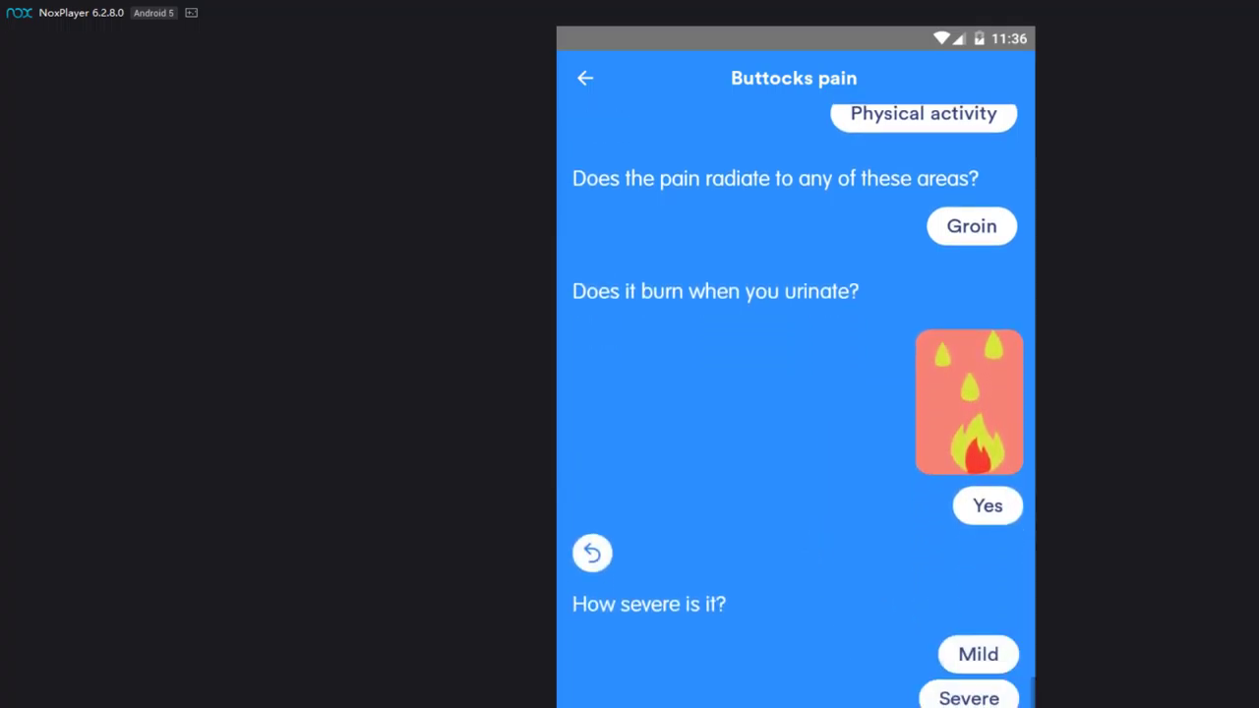
{"action": "left_click", "coordinate": [969, 699]}
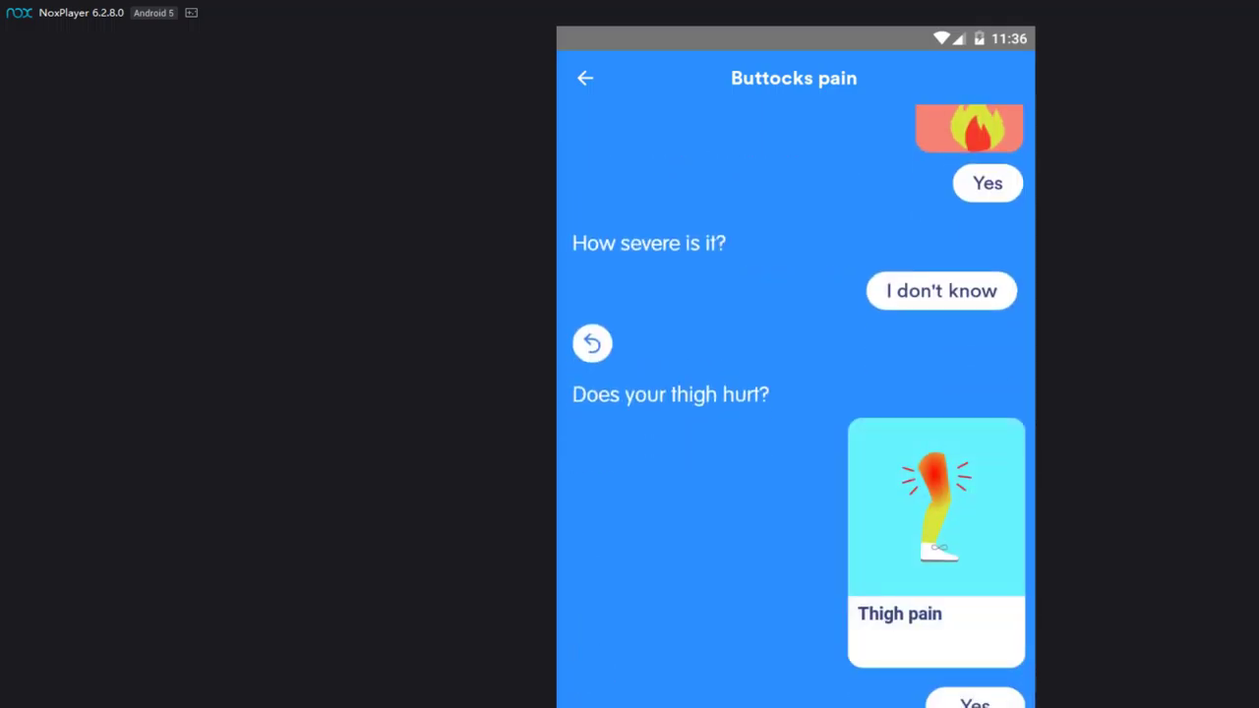
{"action": "left_click", "coordinate": [975, 702]}
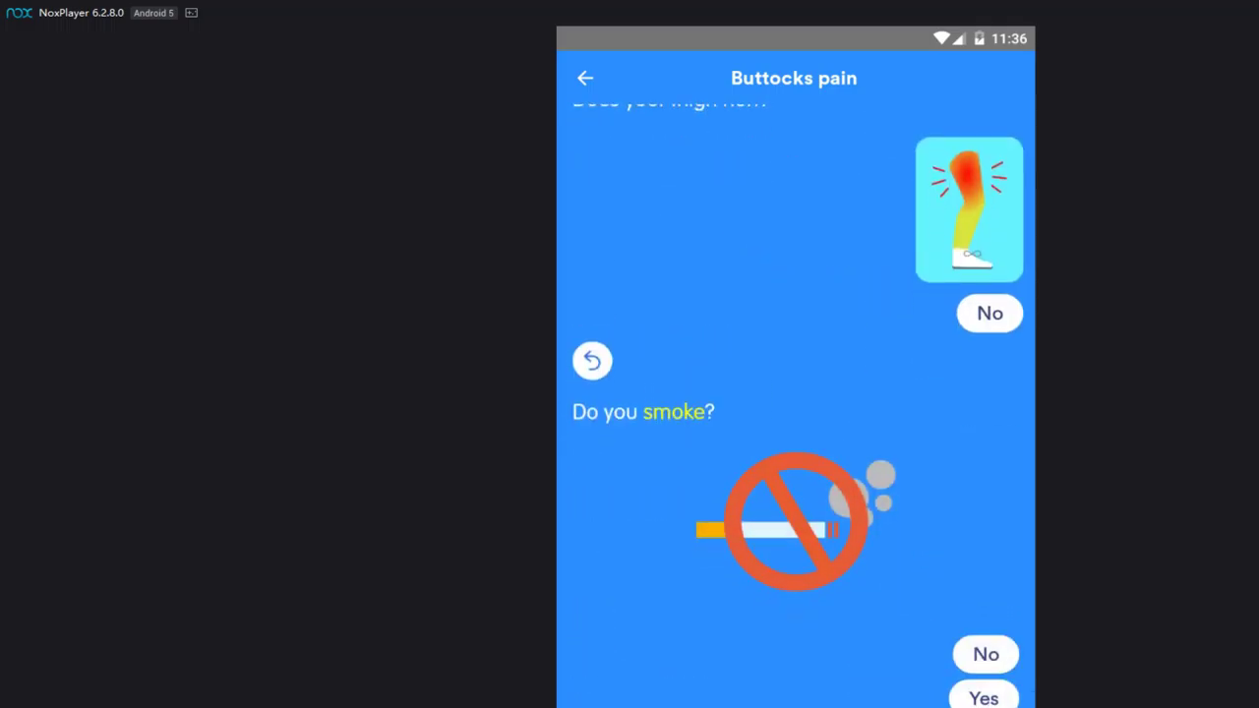
{"action": "left_click", "coordinate": [977, 659]}
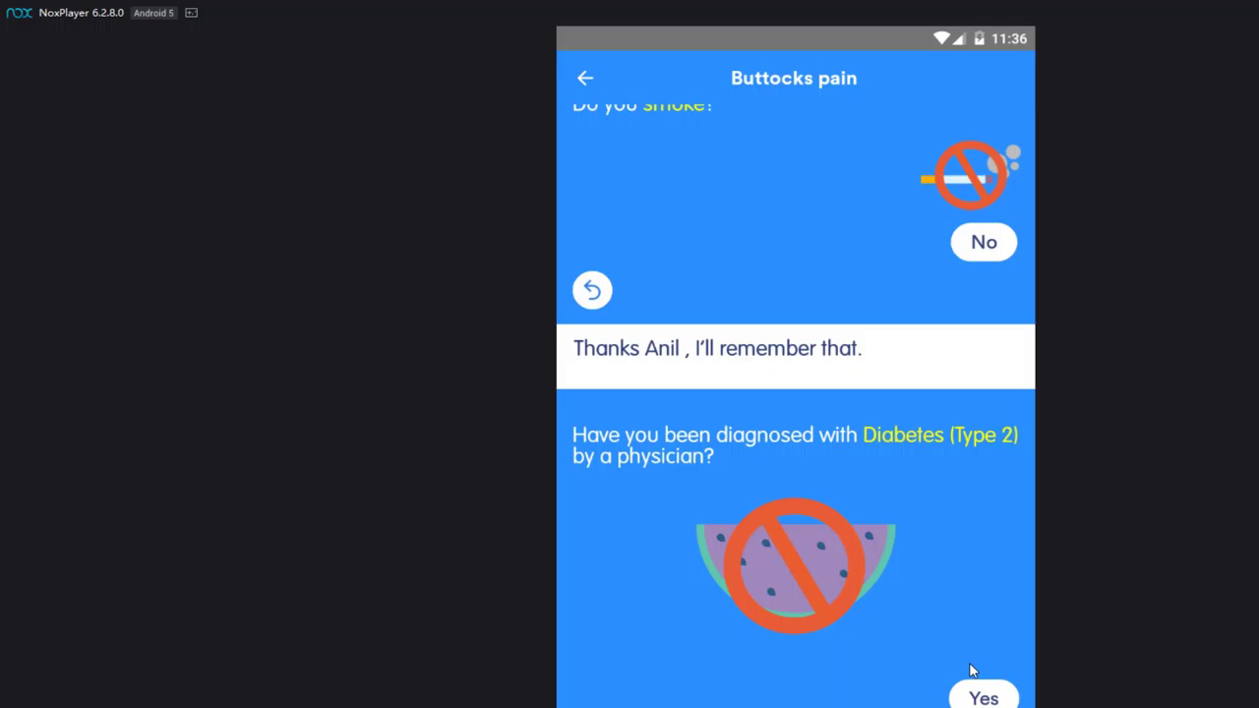
- Answer the Type 2 diabetes question and deny the listed hip, fall, limp, calf, heel, knee, leg weakness and shoulder symptoms
{"action": "left_click", "coordinate": [974, 705]}
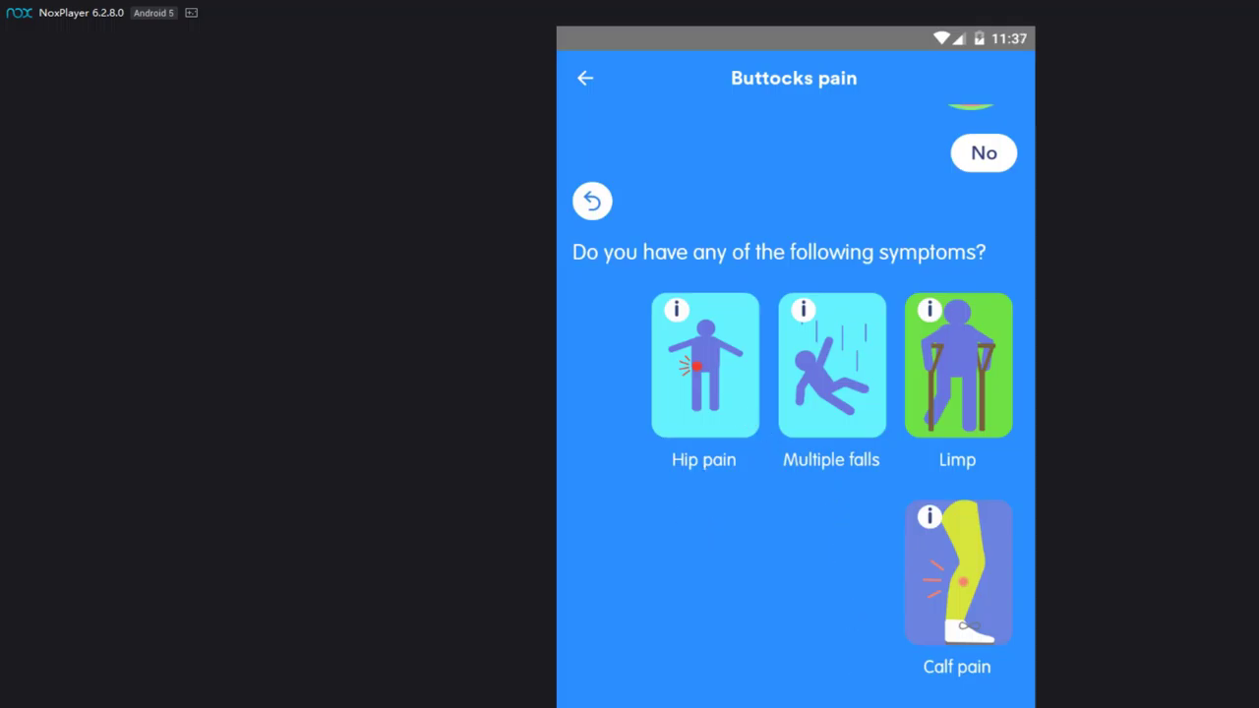
{"action": "left_click", "coordinate": [974, 705]}
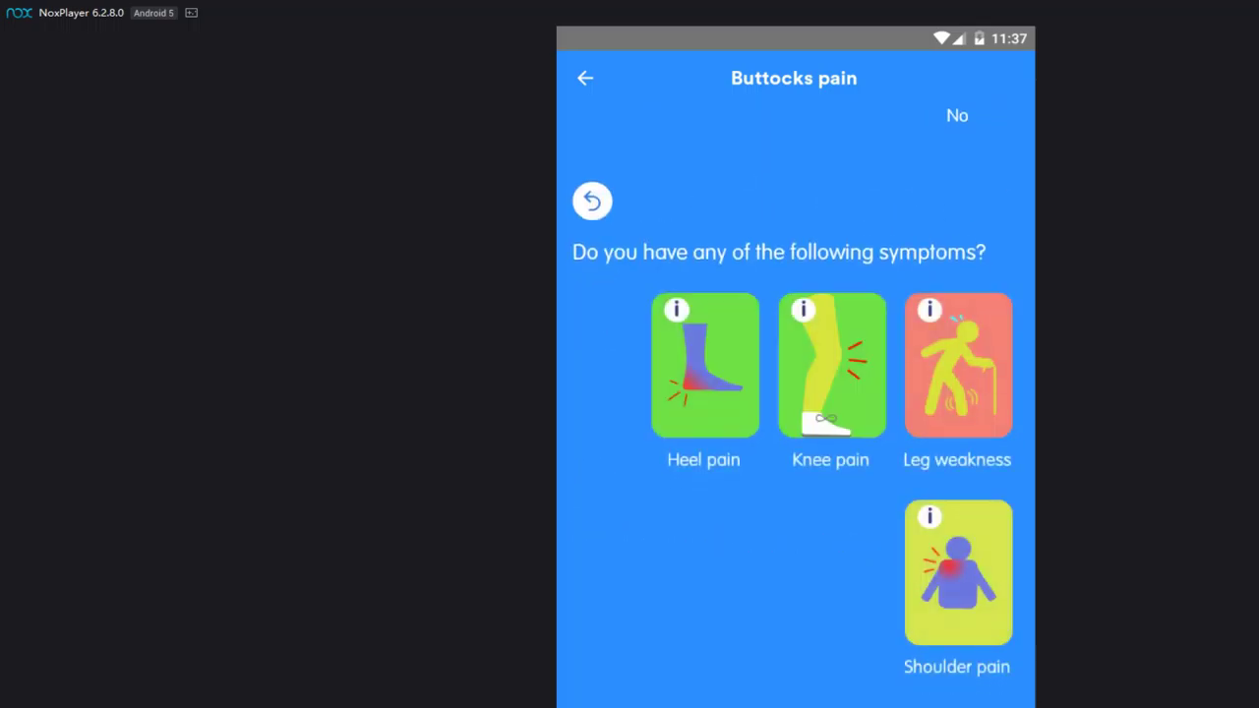
{"action": "left_click", "coordinate": [974, 706]}
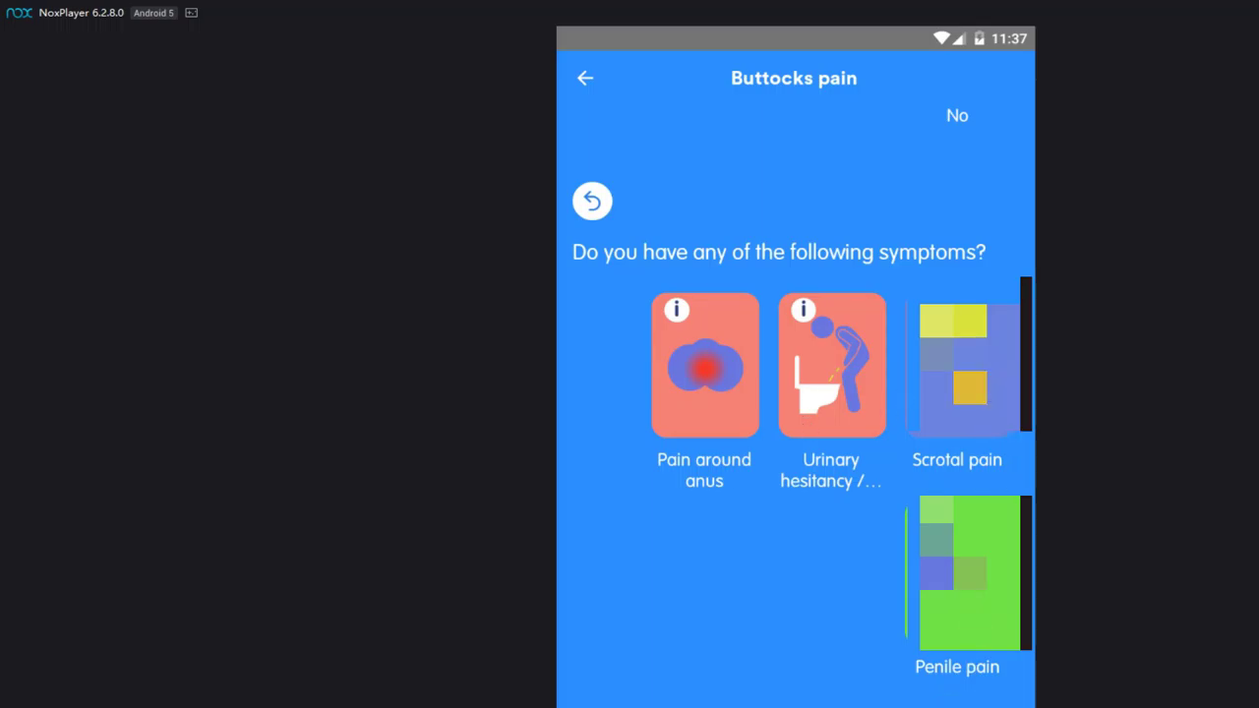
- Complete the remaining symptom questions with Yes for penile lesions and unprotected sex, choosing "I don't know what I have and wanted to learn from K" as the reason
{"action": "left_click", "coordinate": [937, 684]}
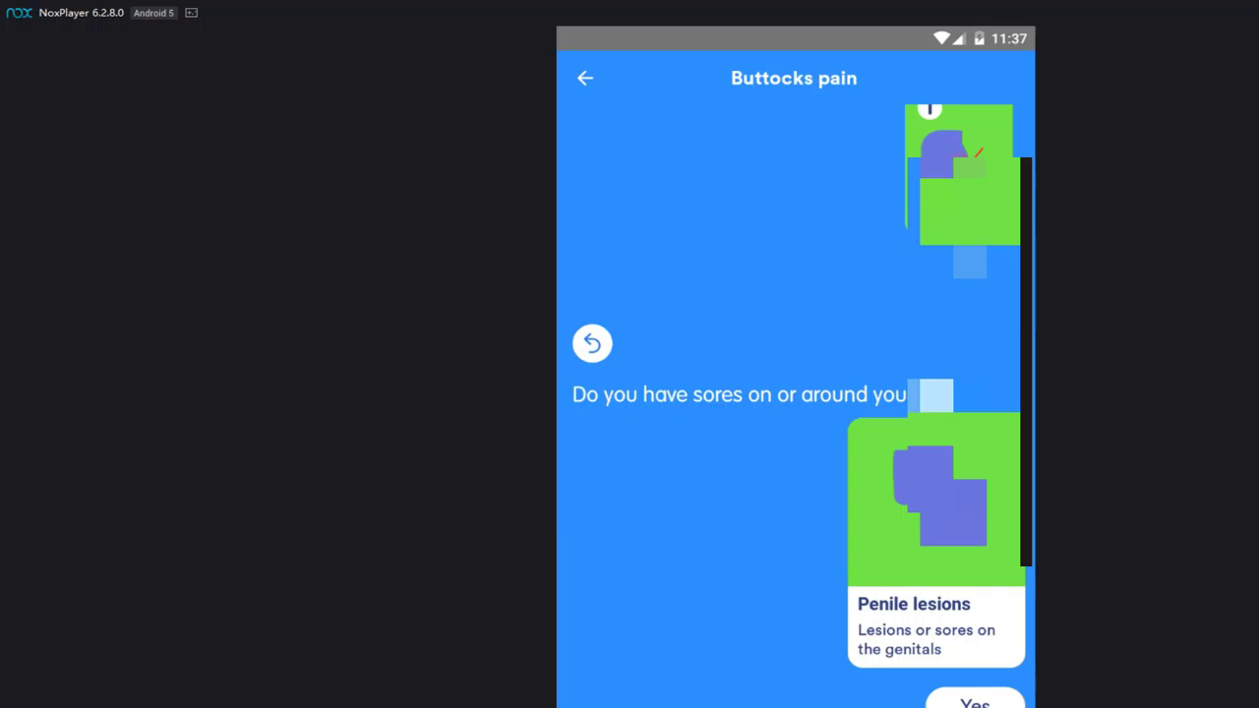
{"action": "left_click", "coordinate": [957, 611]}
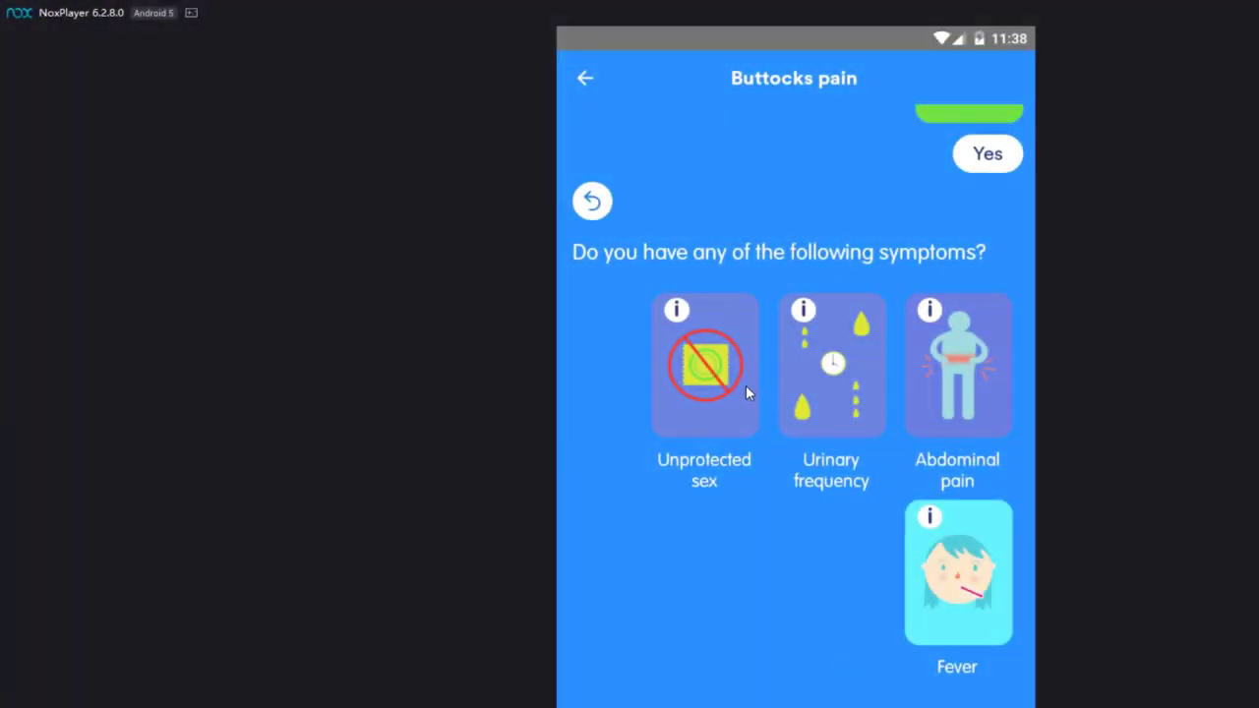
{"action": "left_click", "coordinate": [742, 392]}
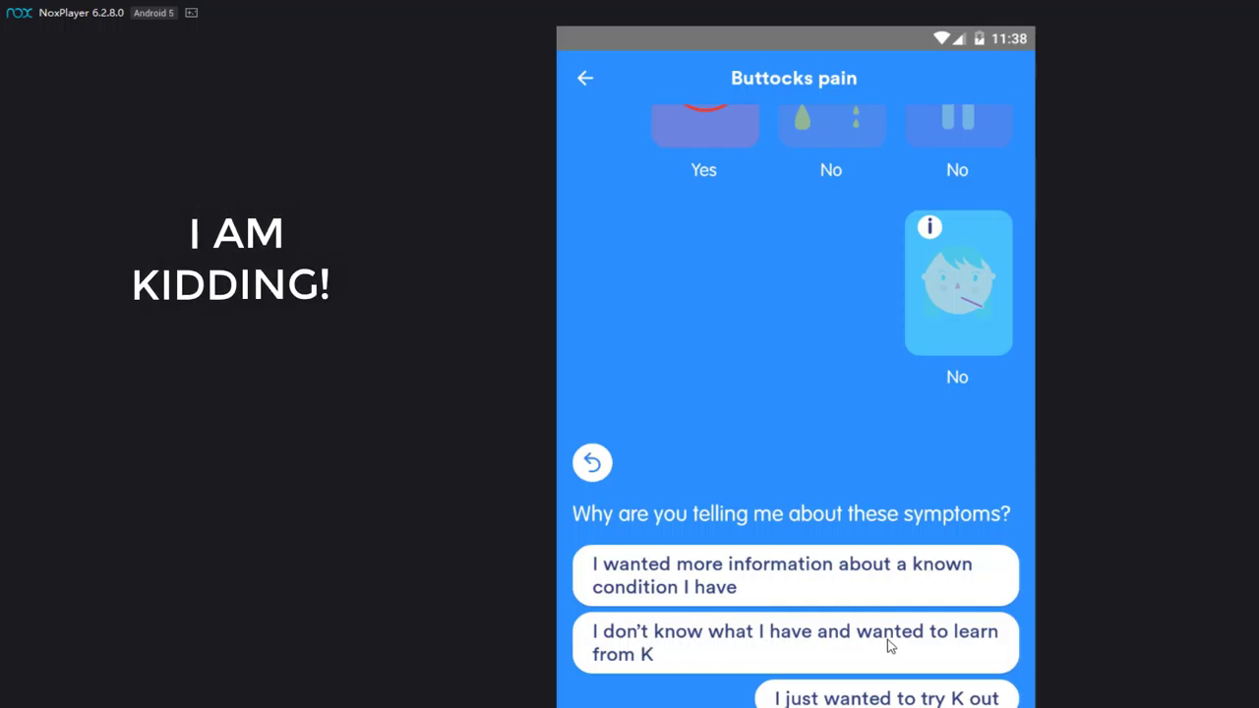
{"action": "left_click", "coordinate": [725, 649]}
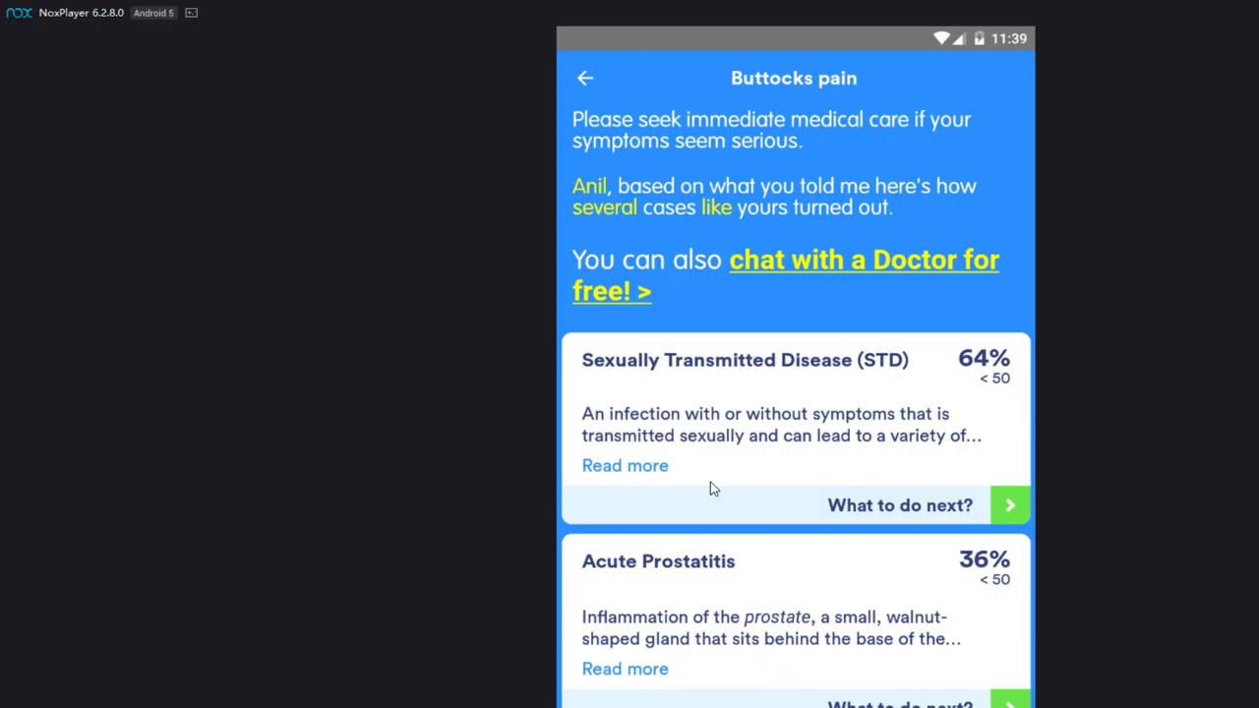
- Read the full descriptions of the Sexually Transmitted Disease and Acute Prostatitis results and look over the doctor chat offer
{"action": "left_click", "coordinate": [688, 479]}
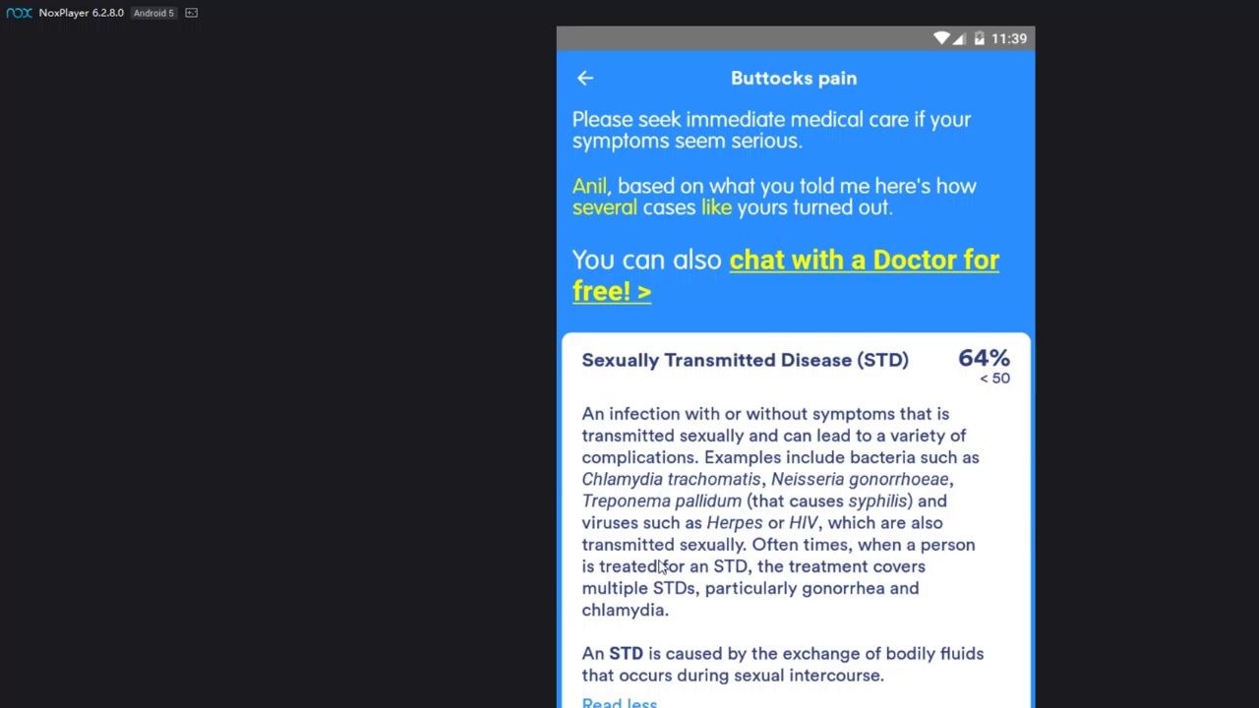
{"action": "scroll", "coordinate": [772, 632], "scroll_direction": "down", "scroll_amount": 1}
{"action": "scroll", "coordinate": [773, 632], "scroll_direction": "down", "scroll_amount": 1}
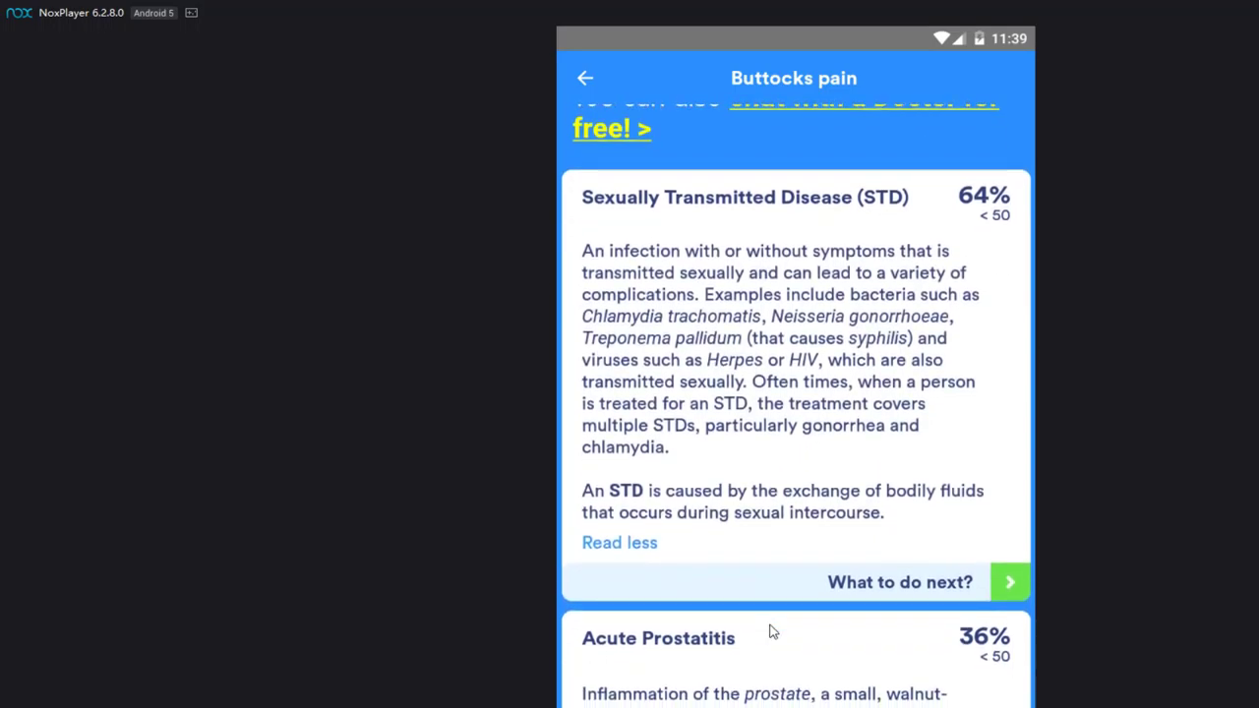
{"action": "scroll", "coordinate": [772, 632], "scroll_direction": "down", "scroll_amount": 2}
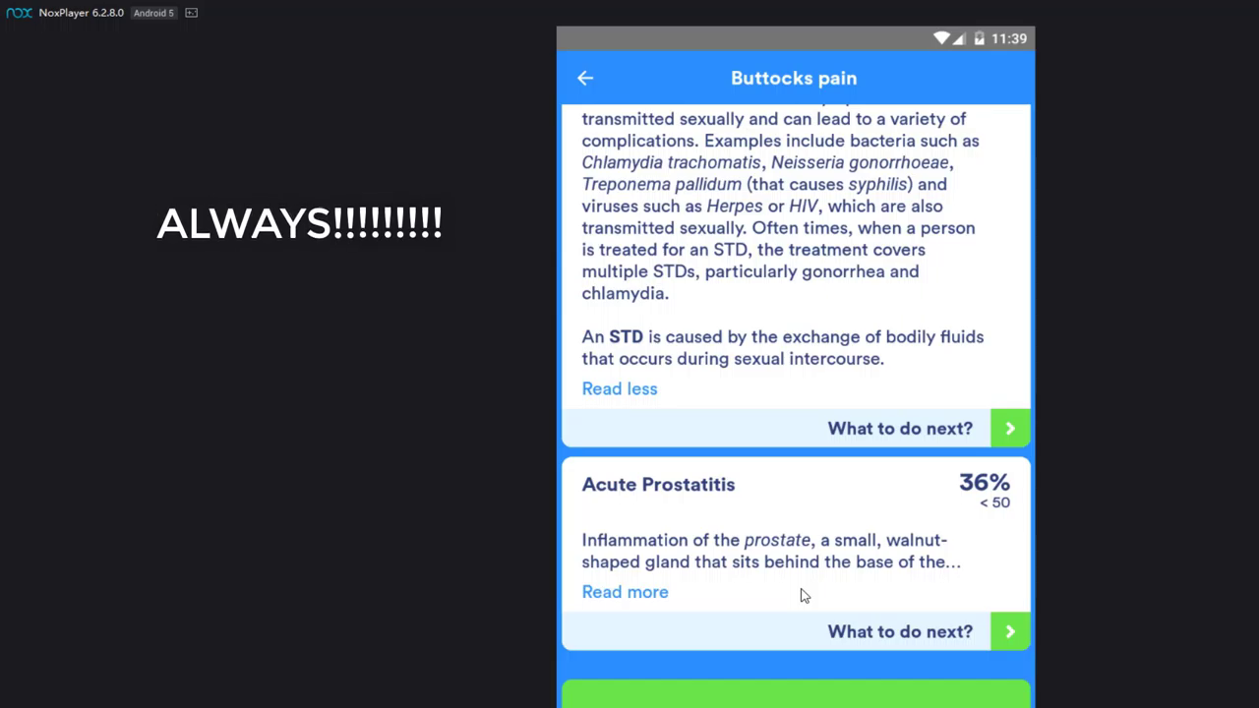
{"action": "scroll", "coordinate": [801, 593], "scroll_direction": "down", "scroll_amount": 3}
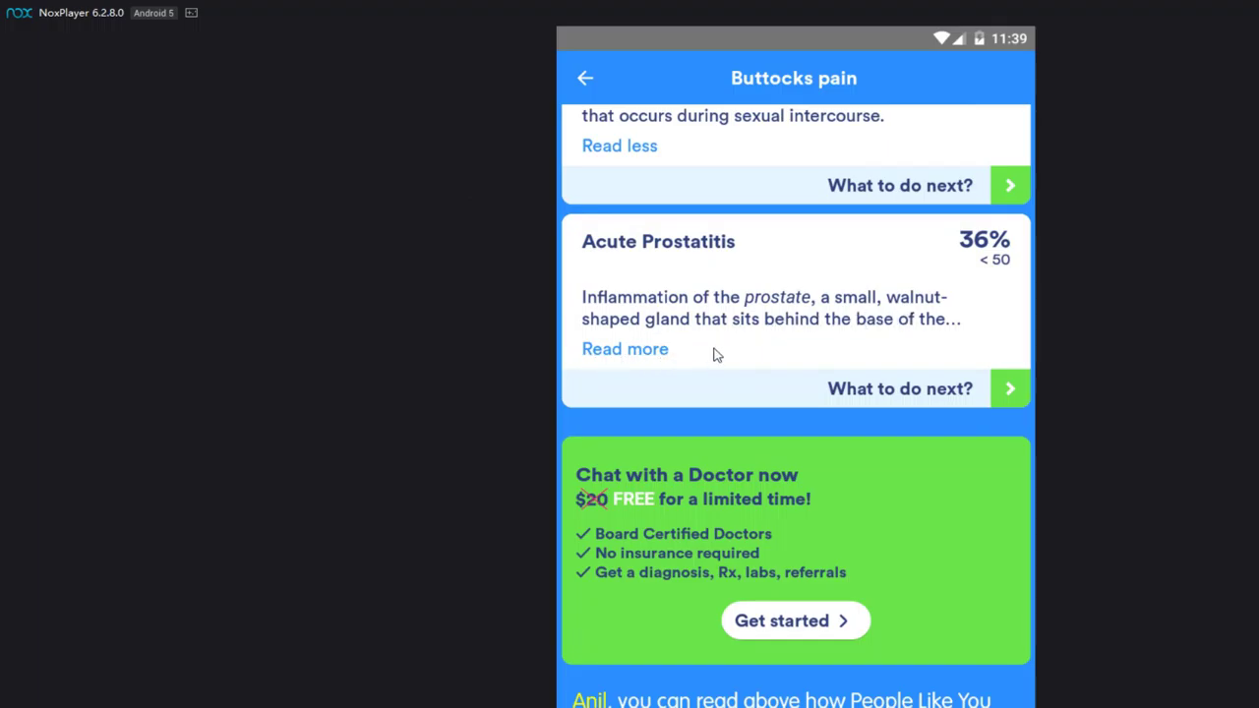
{"action": "left_click", "coordinate": [632, 360]}
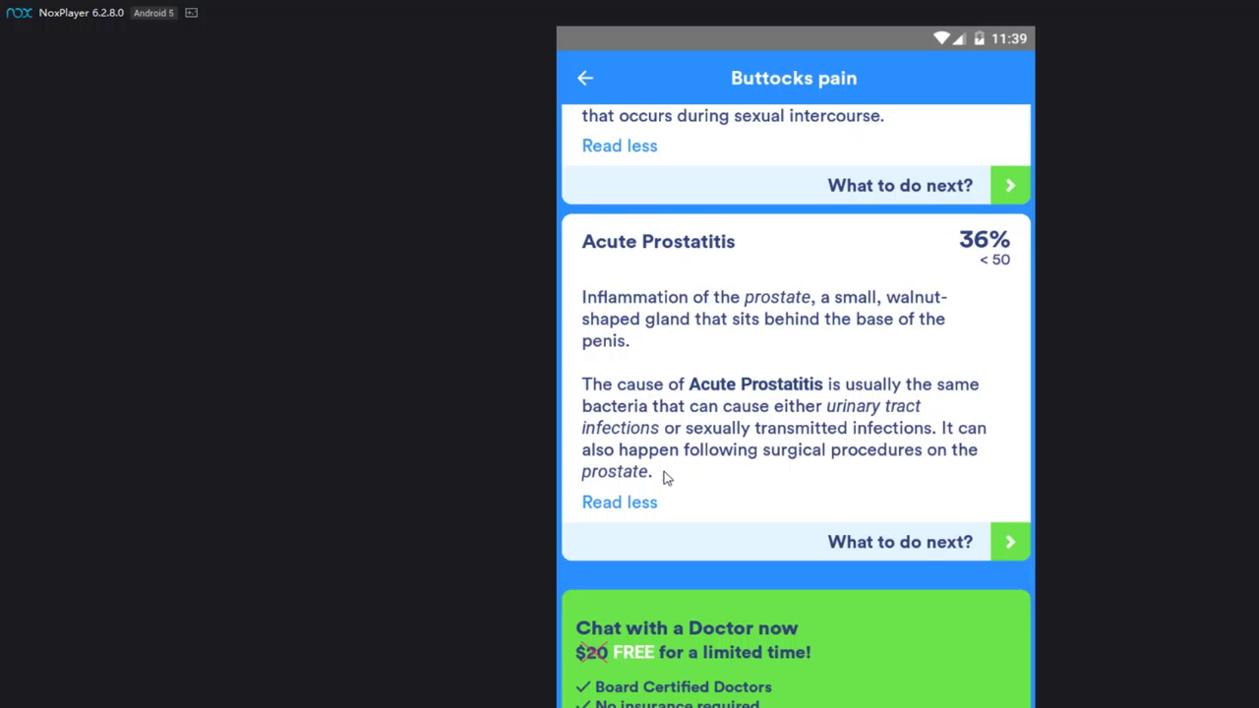
{"action": "scroll", "coordinate": [832, 504], "scroll_direction": "down", "scroll_amount": 2}
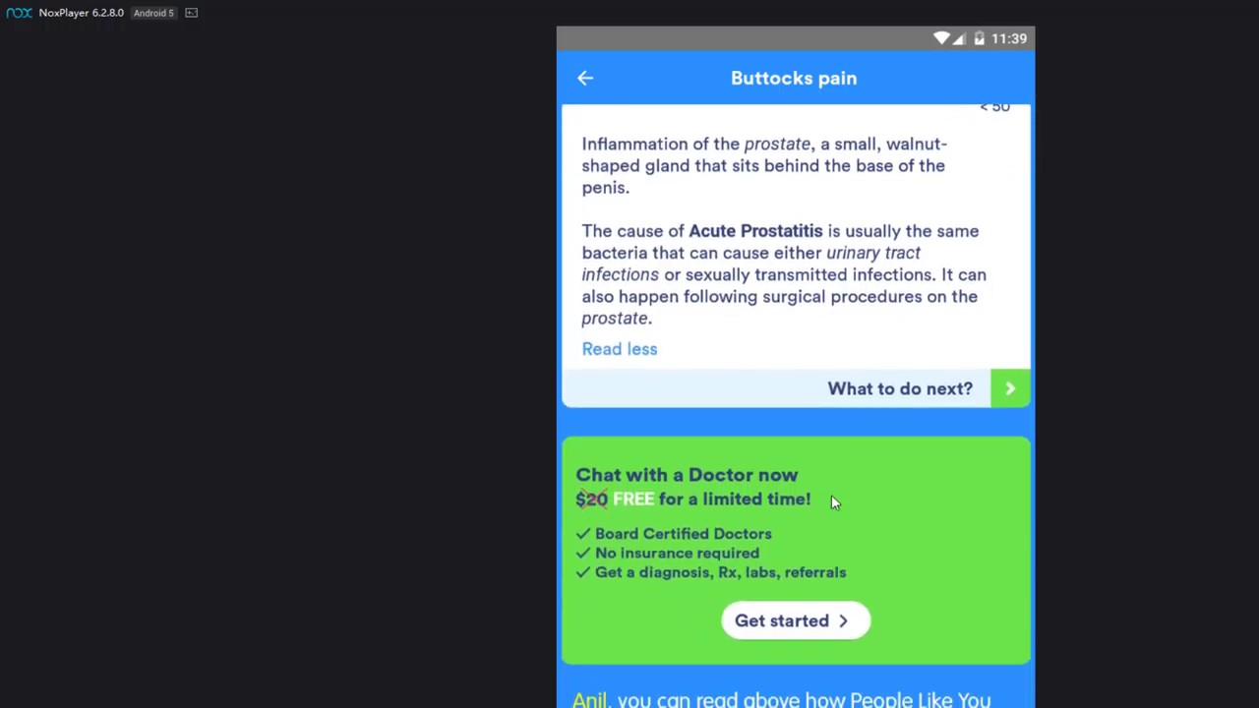
- Review the Sexually Transmitted Disease and Acute Prostatitis result cards, the doctor chat offer below them and the disclaimer above them
{"action": "scroll", "coordinate": [832, 501], "scroll_direction": "up", "scroll_amount": 2}
{"action": "scroll", "coordinate": [946, 420], "scroll_direction": "up", "scroll_amount": 10}
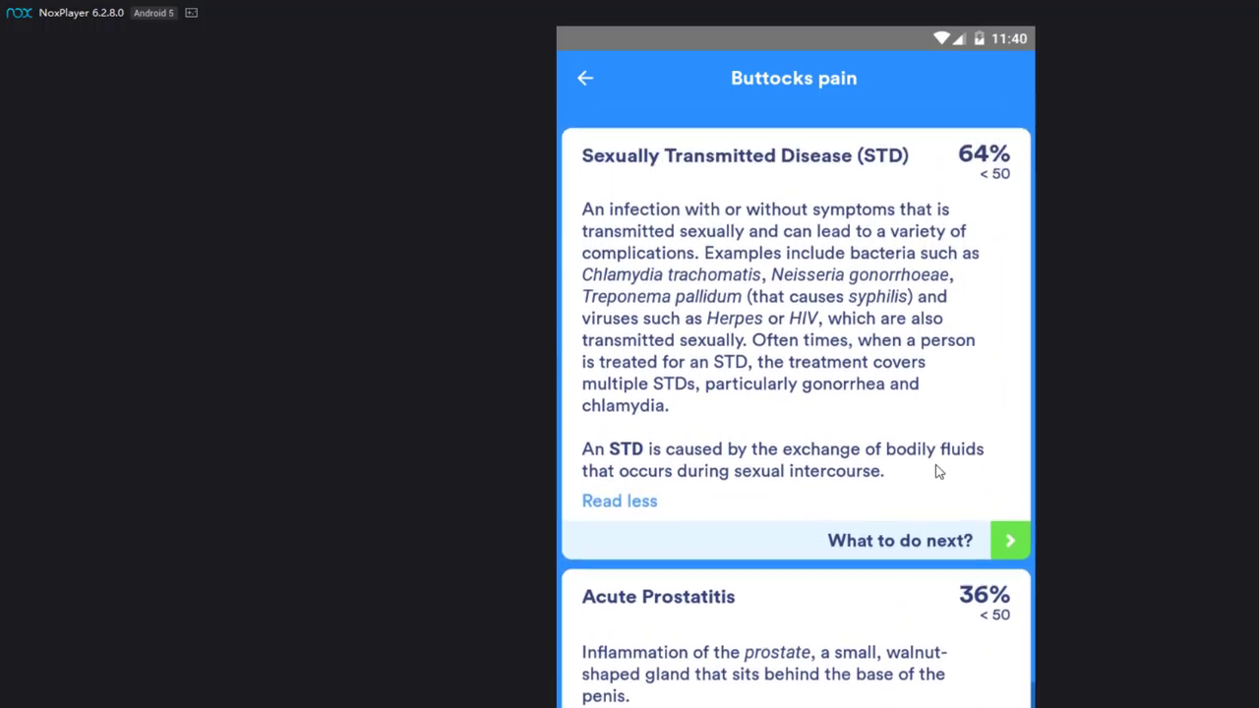
{"action": "scroll", "coordinate": [826, 580], "scroll_direction": "down", "scroll_amount": 10}
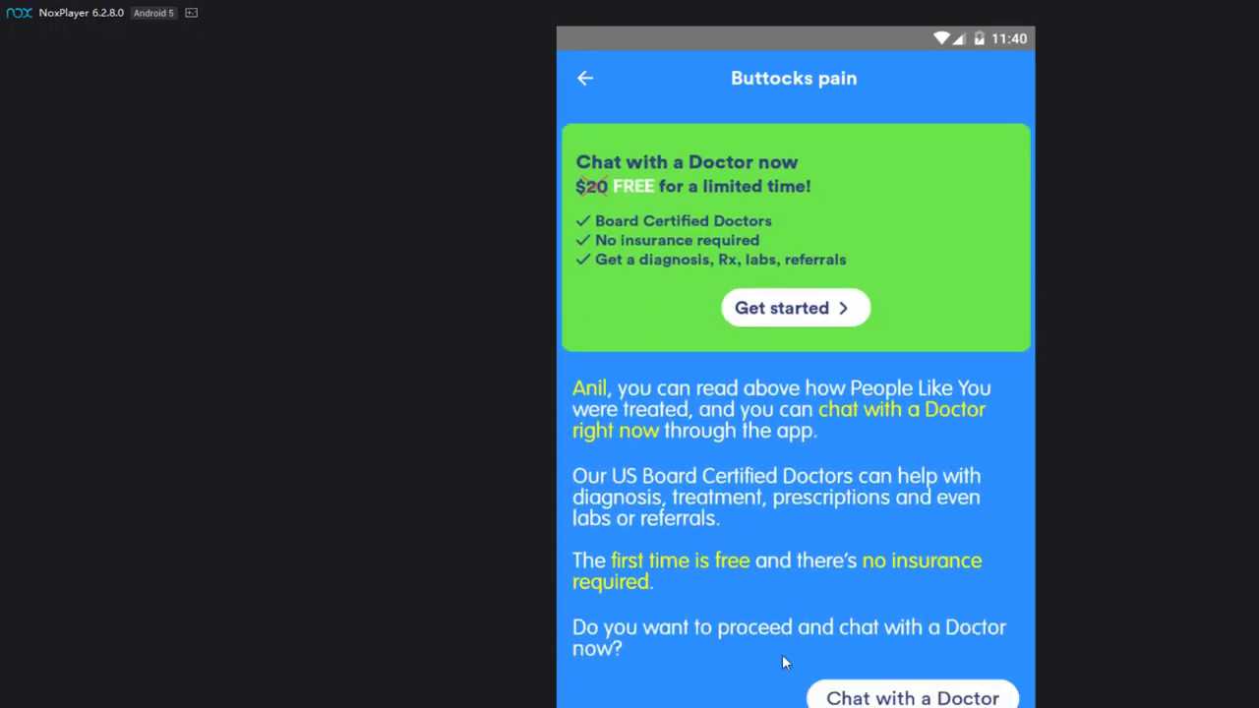
{"action": "scroll", "coordinate": [784, 660], "scroll_direction": "up", "scroll_amount": 7}
{"action": "scroll", "coordinate": [784, 660], "scroll_direction": "up", "scroll_amount": 10}
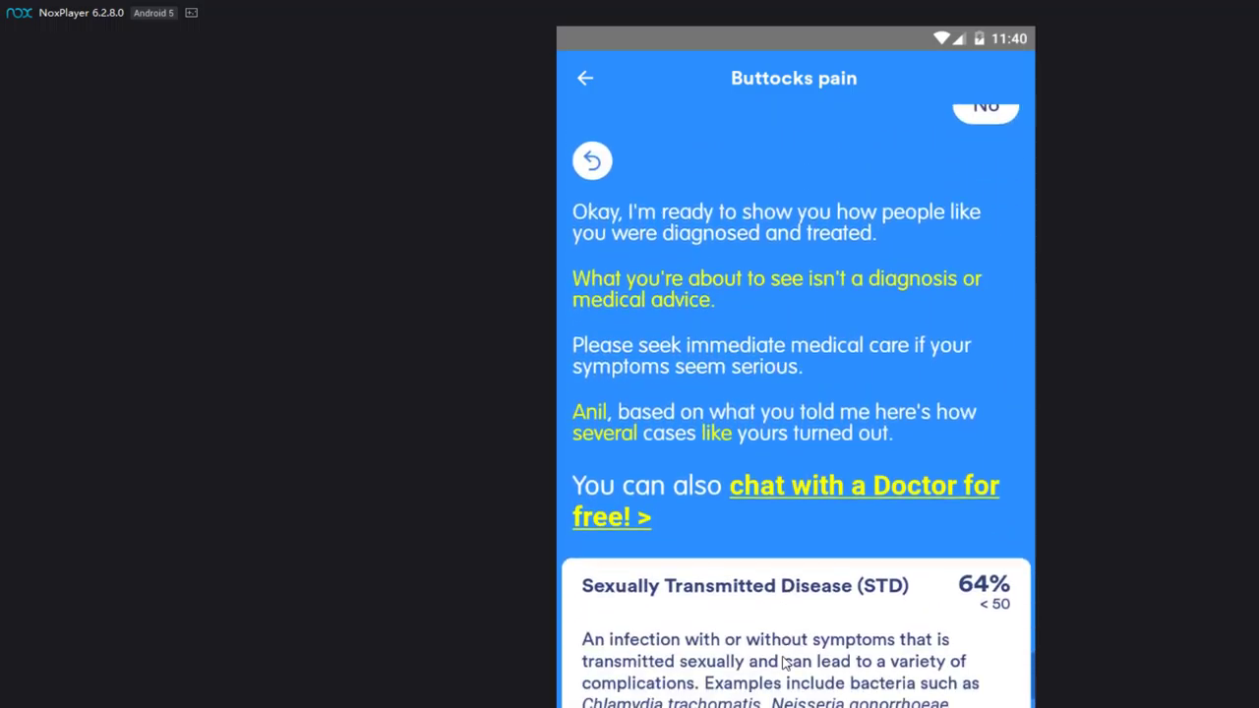
{"action": "scroll", "coordinate": [781, 663], "scroll_direction": "down", "scroll_amount": 6}
{"action": "scroll", "coordinate": [781, 663], "scroll_direction": "up", "scroll_amount": 3}
{"action": "scroll", "coordinate": [781, 663], "scroll_direction": "up", "scroll_amount": 1}
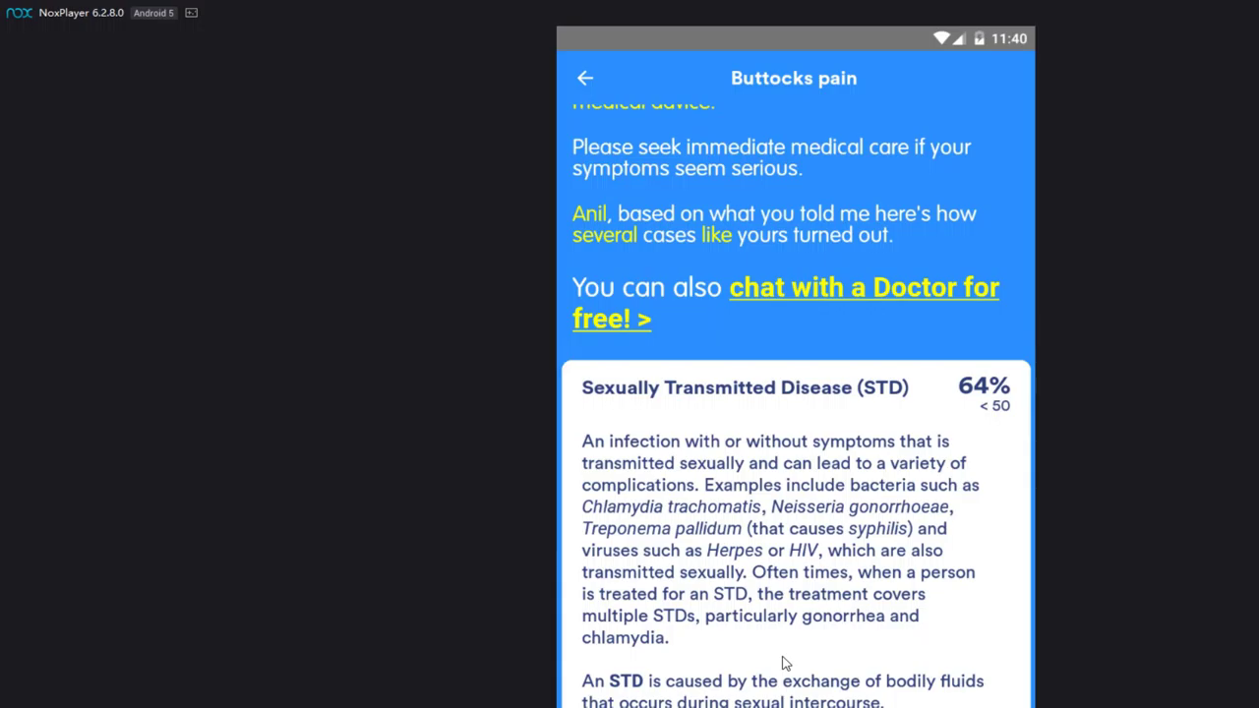
{"action": "scroll", "coordinate": [784, 662], "scroll_direction": "down", "scroll_amount": 1}
{"action": "scroll", "coordinate": [784, 662], "scroll_direction": "up", "scroll_amount": 1}
{"action": "scroll", "coordinate": [784, 662], "scroll_direction": "down", "scroll_amount": 4}
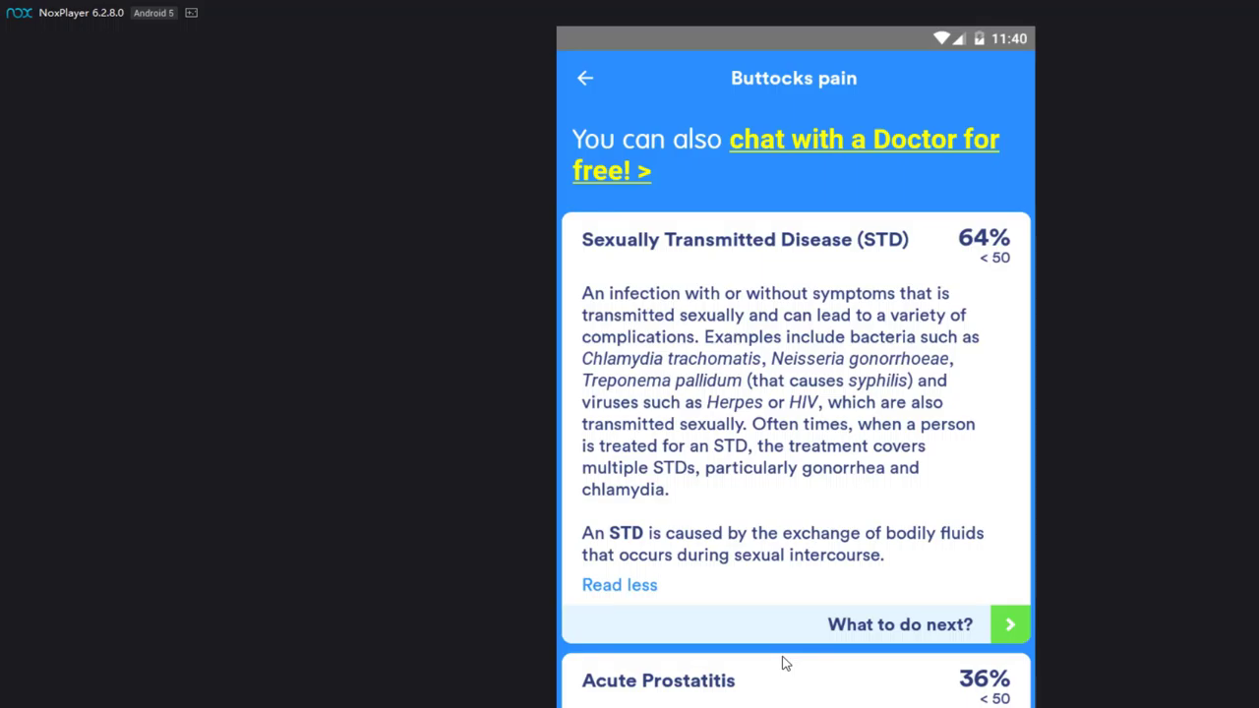
{"action": "scroll", "coordinate": [784, 662], "scroll_direction": "up", "scroll_amount": 4}
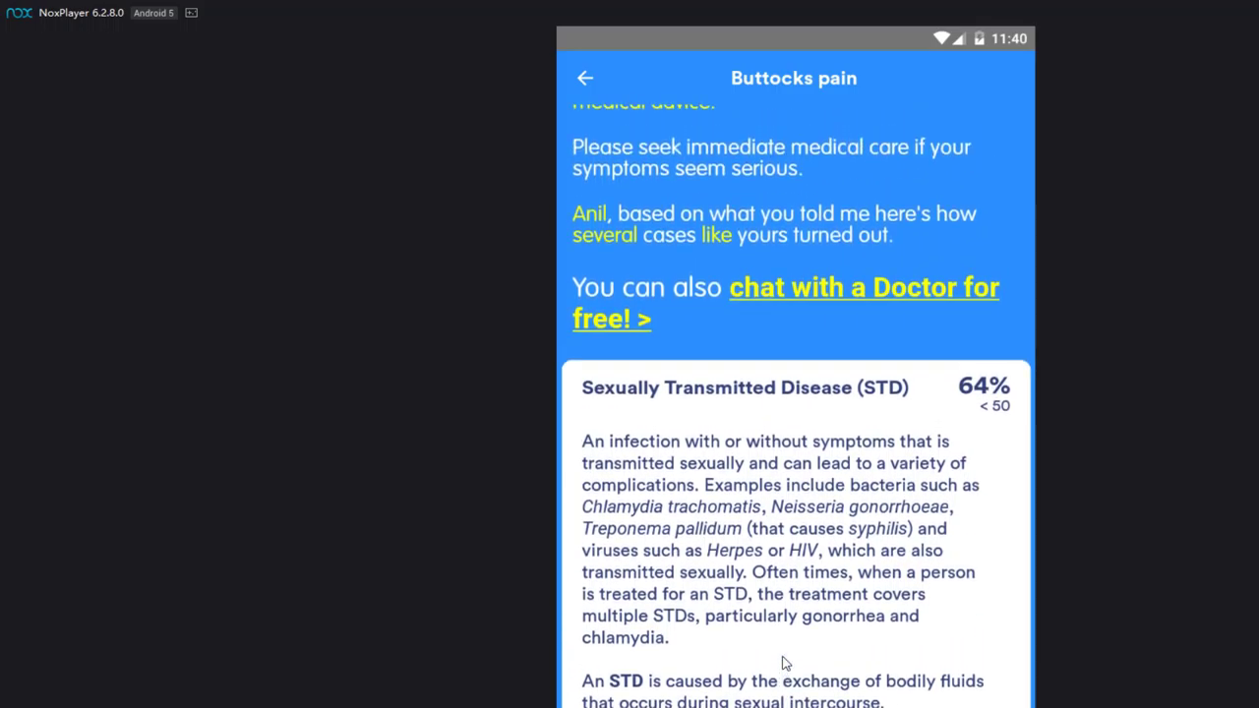
- Look back over the final assessment questions and answers that precede the results, and return to the Sexually Transmitted Disease card
{"action": "scroll", "coordinate": [784, 662], "scroll_direction": "up", "scroll_amount": 10}
{"action": "scroll", "coordinate": [784, 662], "scroll_direction": "up", "scroll_amount": 5}
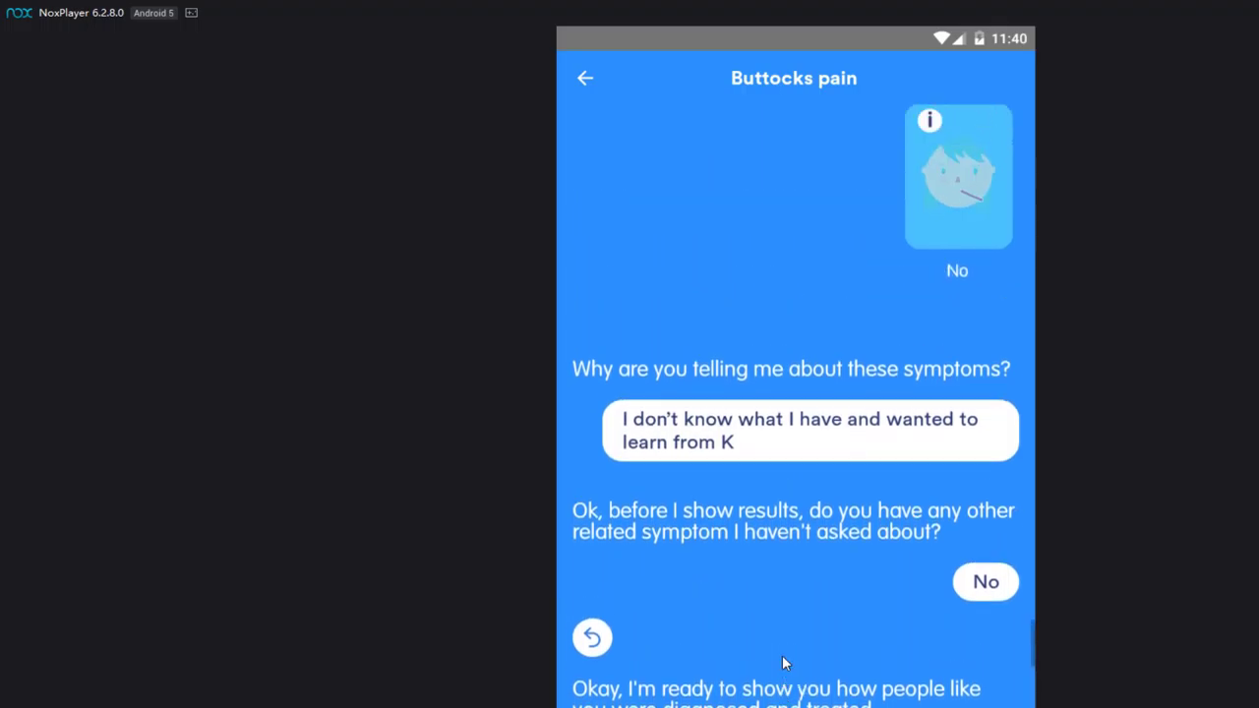
{"action": "scroll", "coordinate": [784, 662], "scroll_direction": "up", "scroll_amount": 10}
{"action": "scroll", "coordinate": [784, 662], "scroll_direction": "down", "scroll_amount": 15}
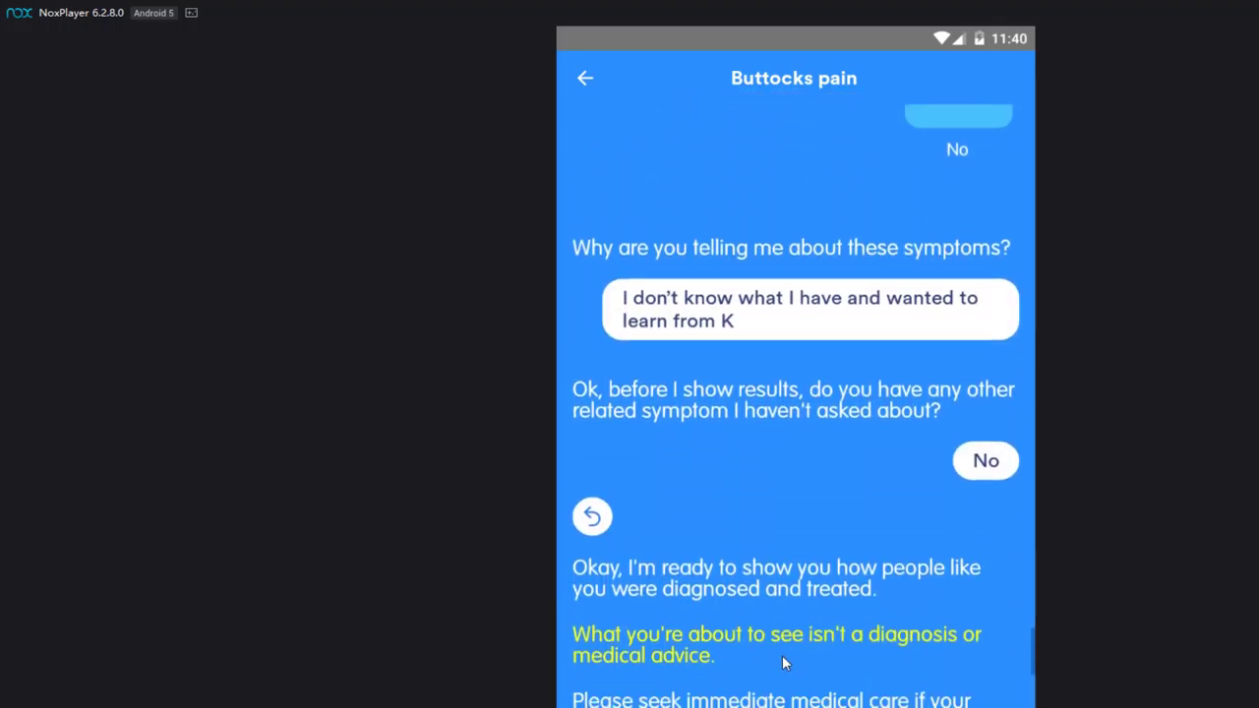
{"action": "scroll", "coordinate": [784, 663], "scroll_direction": "down", "scroll_amount": 15}
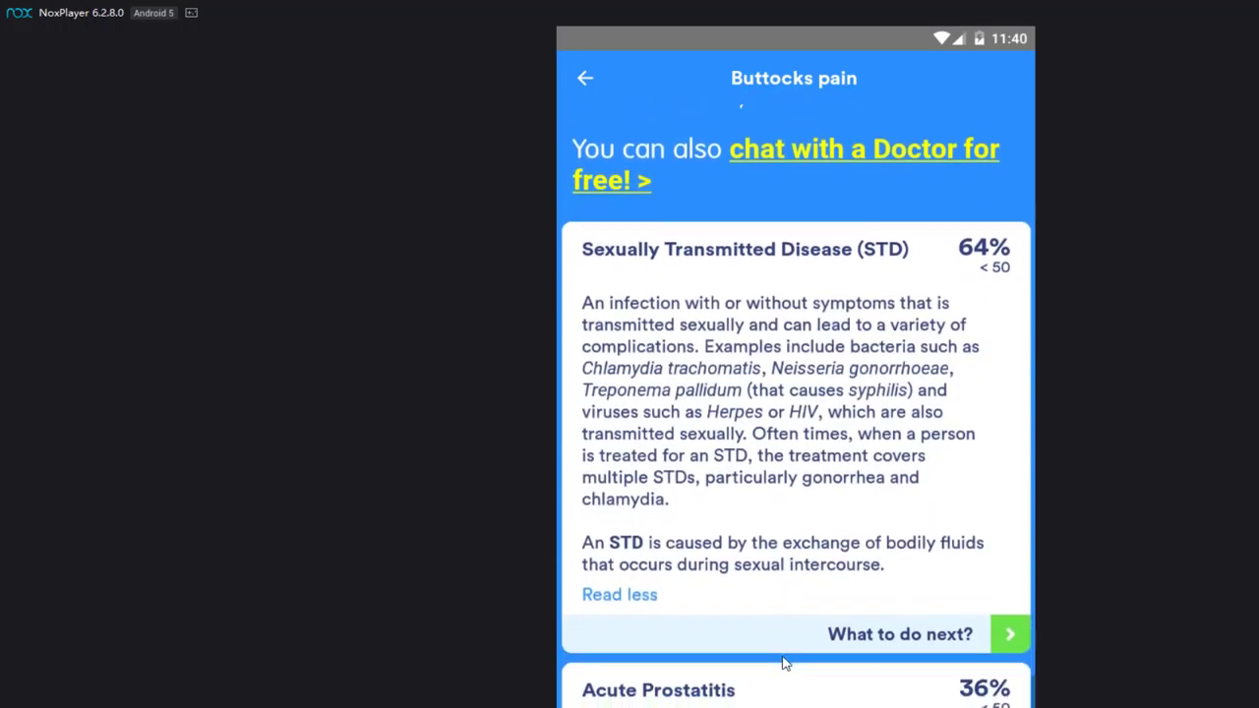
{"action": "scroll", "coordinate": [784, 662], "scroll_direction": "up", "scroll_amount": 8}
{"action": "scroll", "coordinate": [784, 662], "scroll_direction": "down", "scroll_amount": 4}
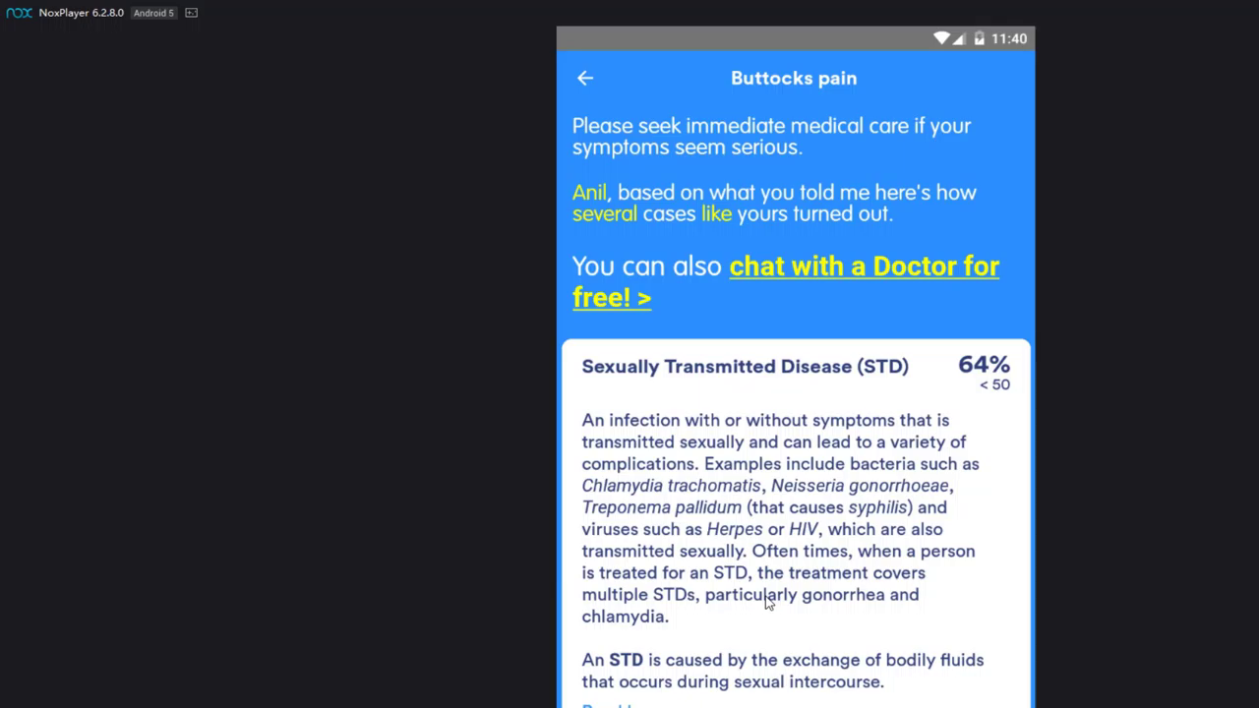
- Recheck both suggested conditions and the free doctor chat offer, ending at the introductory notes about similar cases
{"action": "scroll", "coordinate": [770, 603], "scroll_direction": "down", "scroll_amount": 3}
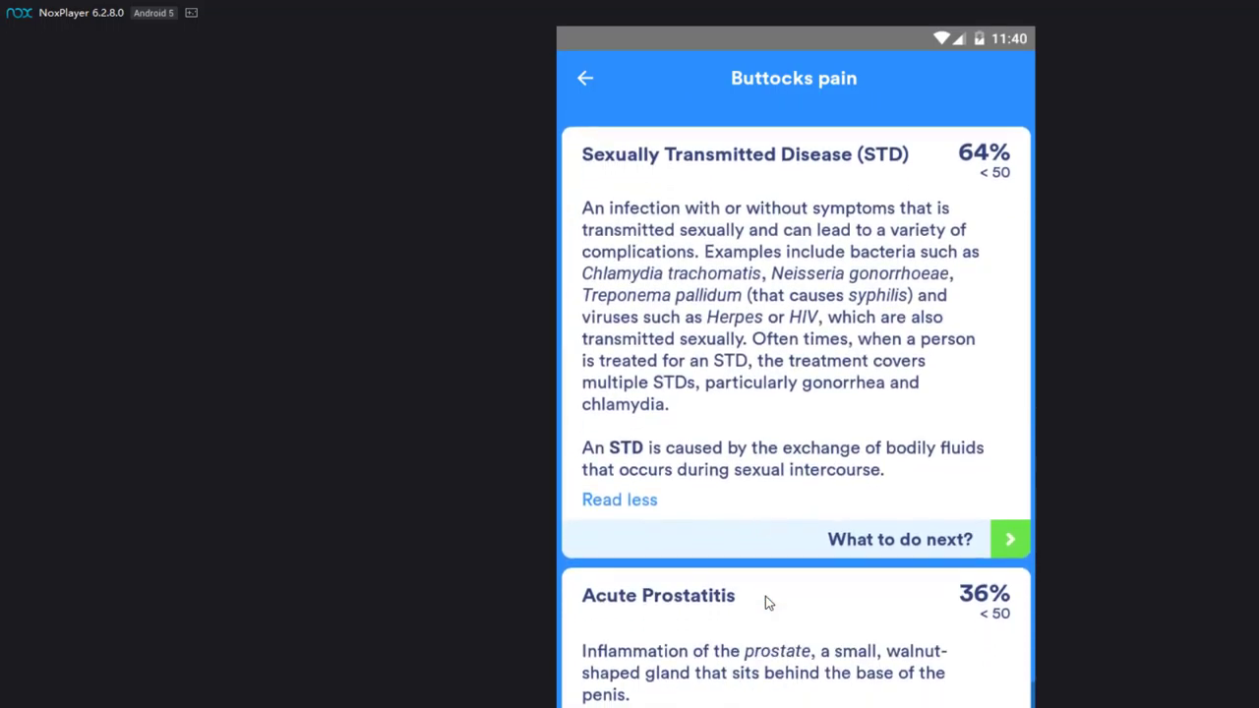
{"action": "scroll", "coordinate": [770, 602], "scroll_direction": "up", "scroll_amount": 3}
{"action": "scroll", "coordinate": [769, 602], "scroll_direction": "down", "scroll_amount": 2}
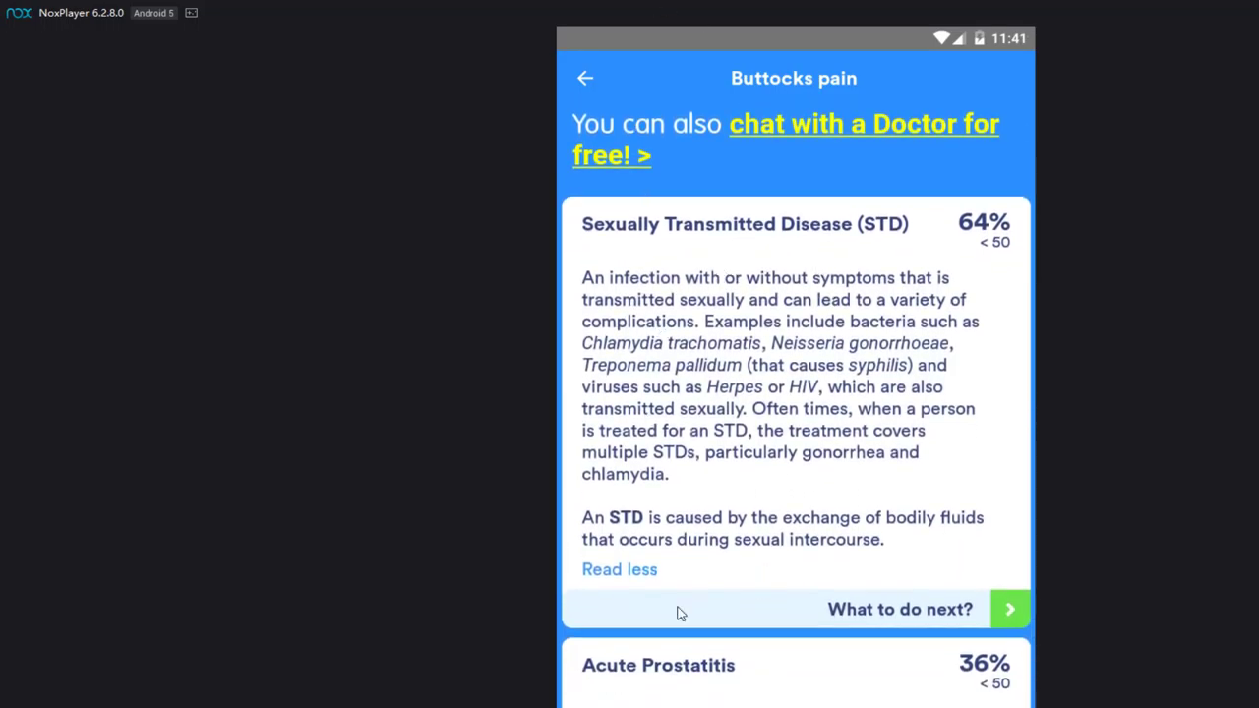
{"action": "scroll", "coordinate": [677, 614], "scroll_direction": "down", "scroll_amount": 5}
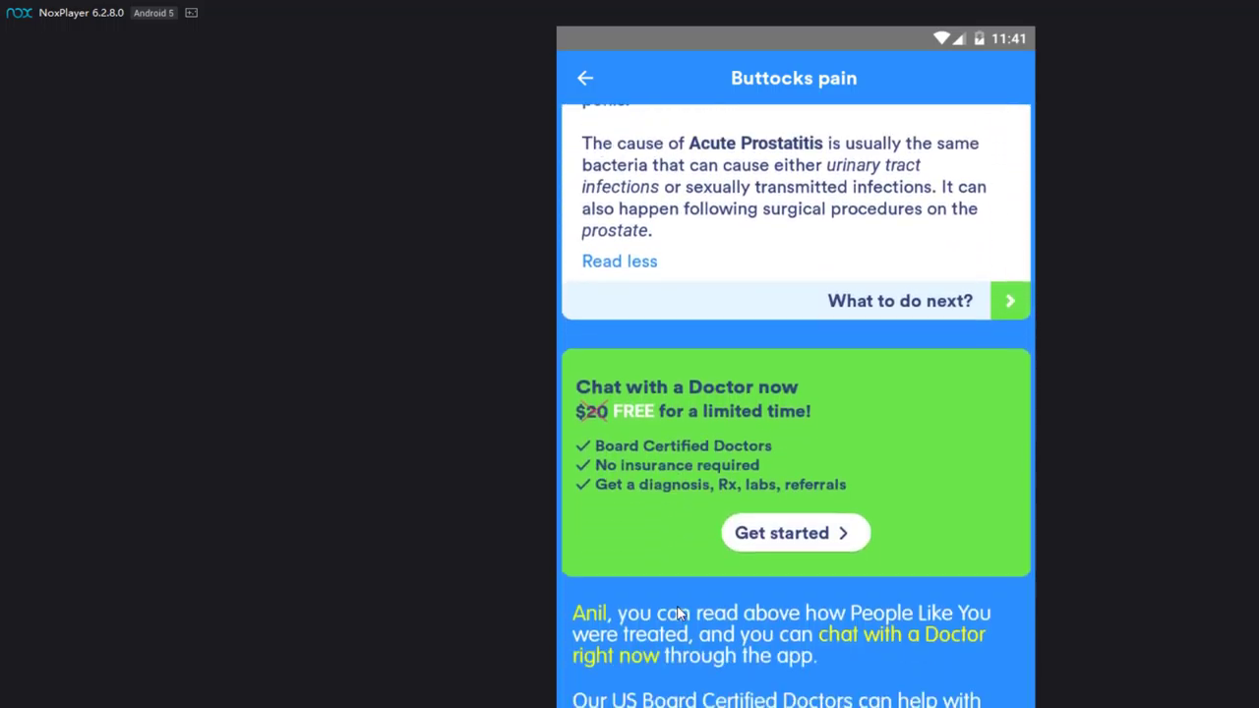
{"action": "scroll", "coordinate": [677, 609], "scroll_direction": "down", "scroll_amount": 2}
{"action": "scroll", "coordinate": [677, 610], "scroll_direction": "up", "scroll_amount": 6}
{"action": "scroll", "coordinate": [677, 610], "scroll_direction": "up", "scroll_amount": 4}
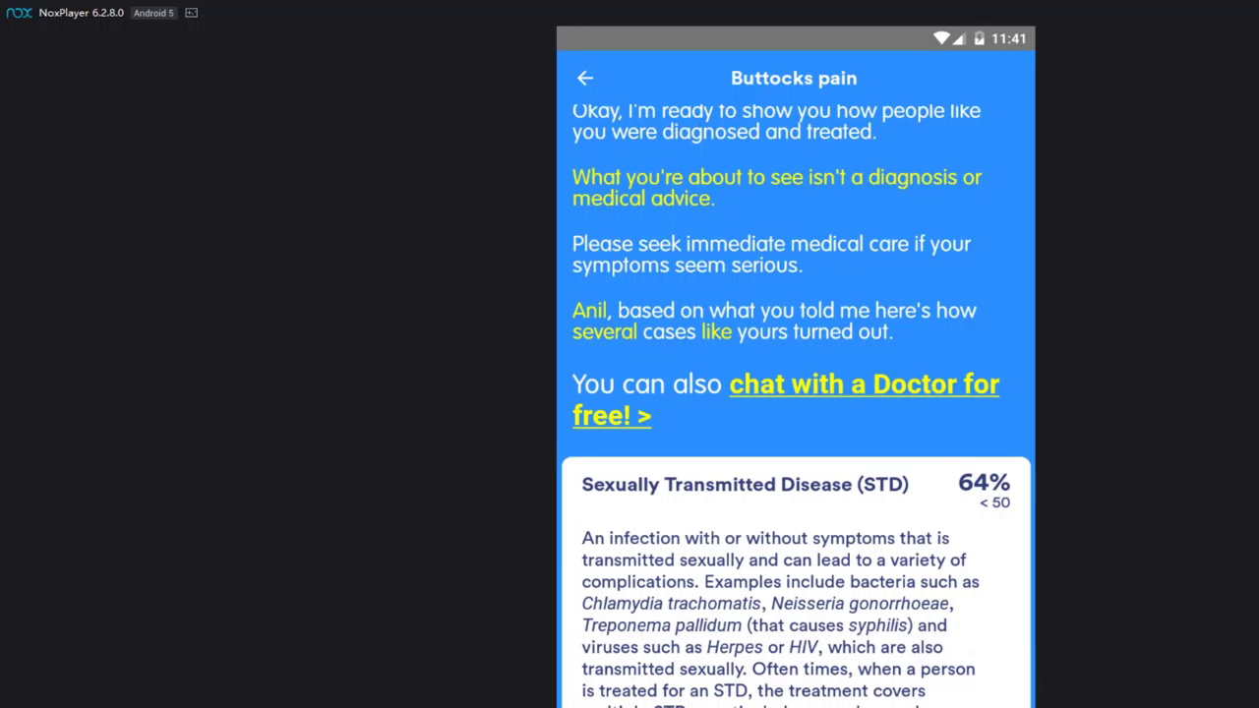
{"action": "scroll", "coordinate": [937, 247], "scroll_direction": "down", "scroll_amount": 3}
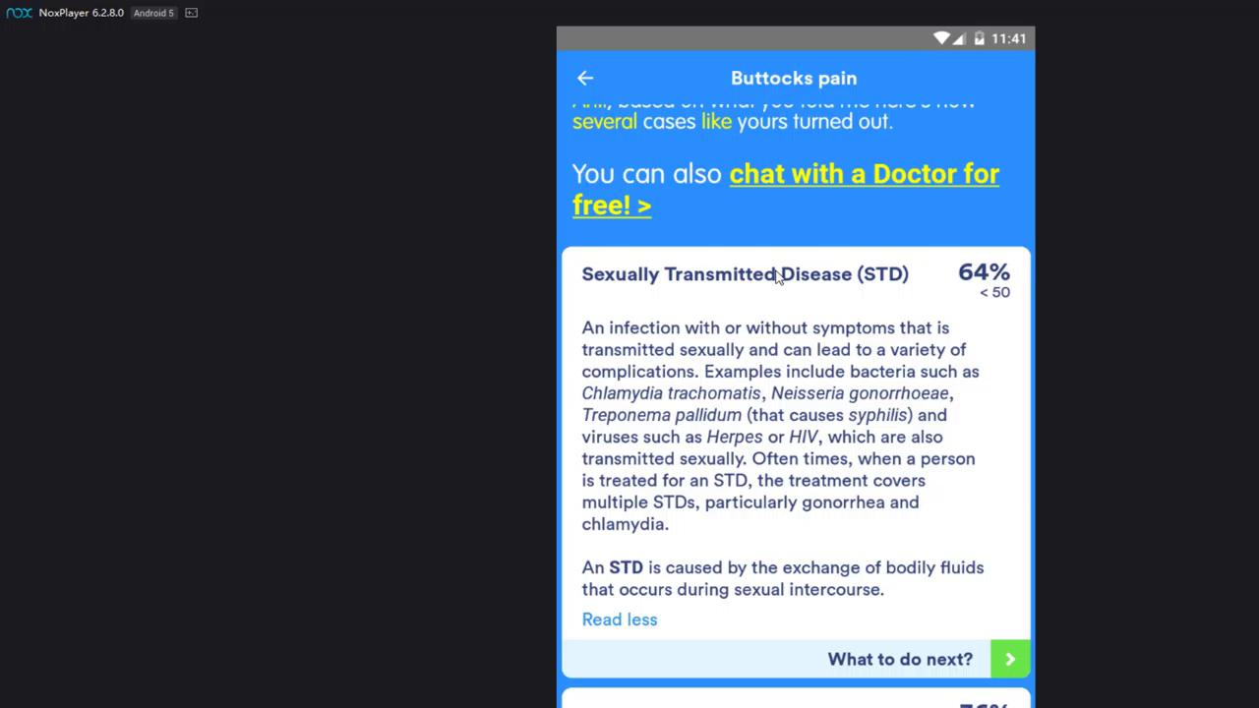
{"action": "scroll", "coordinate": [776, 277], "scroll_direction": "up", "scroll_amount": 5}
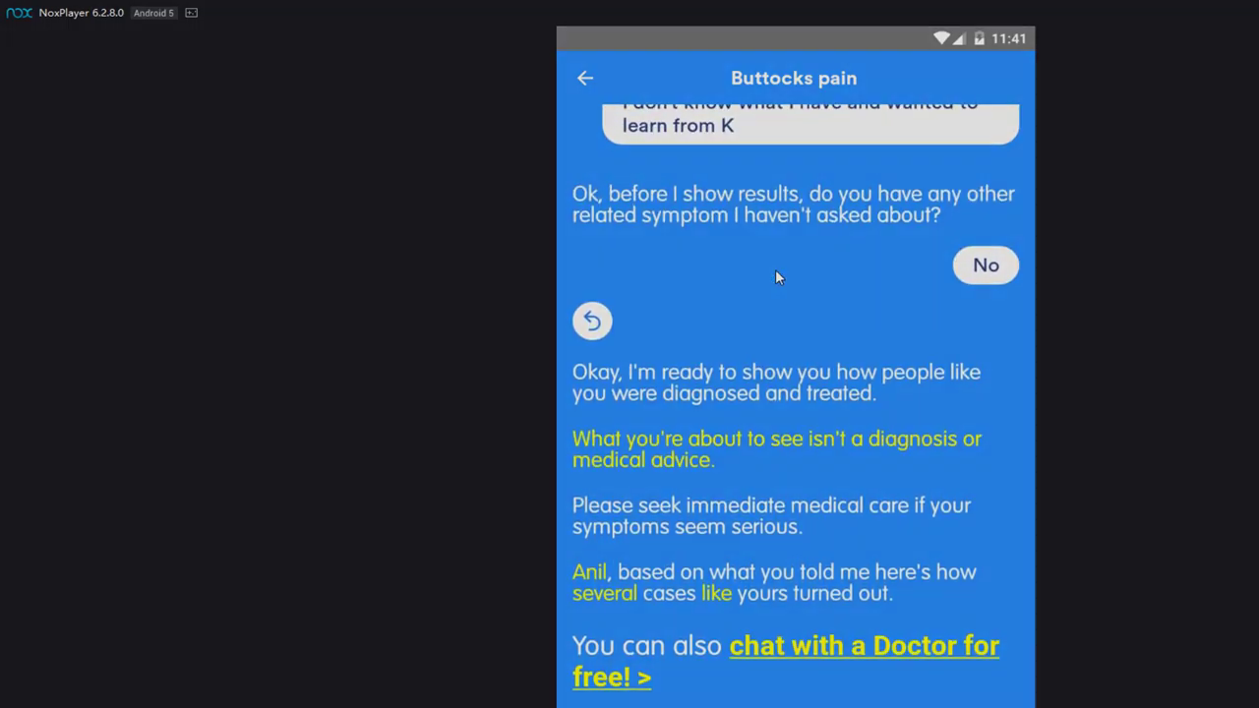